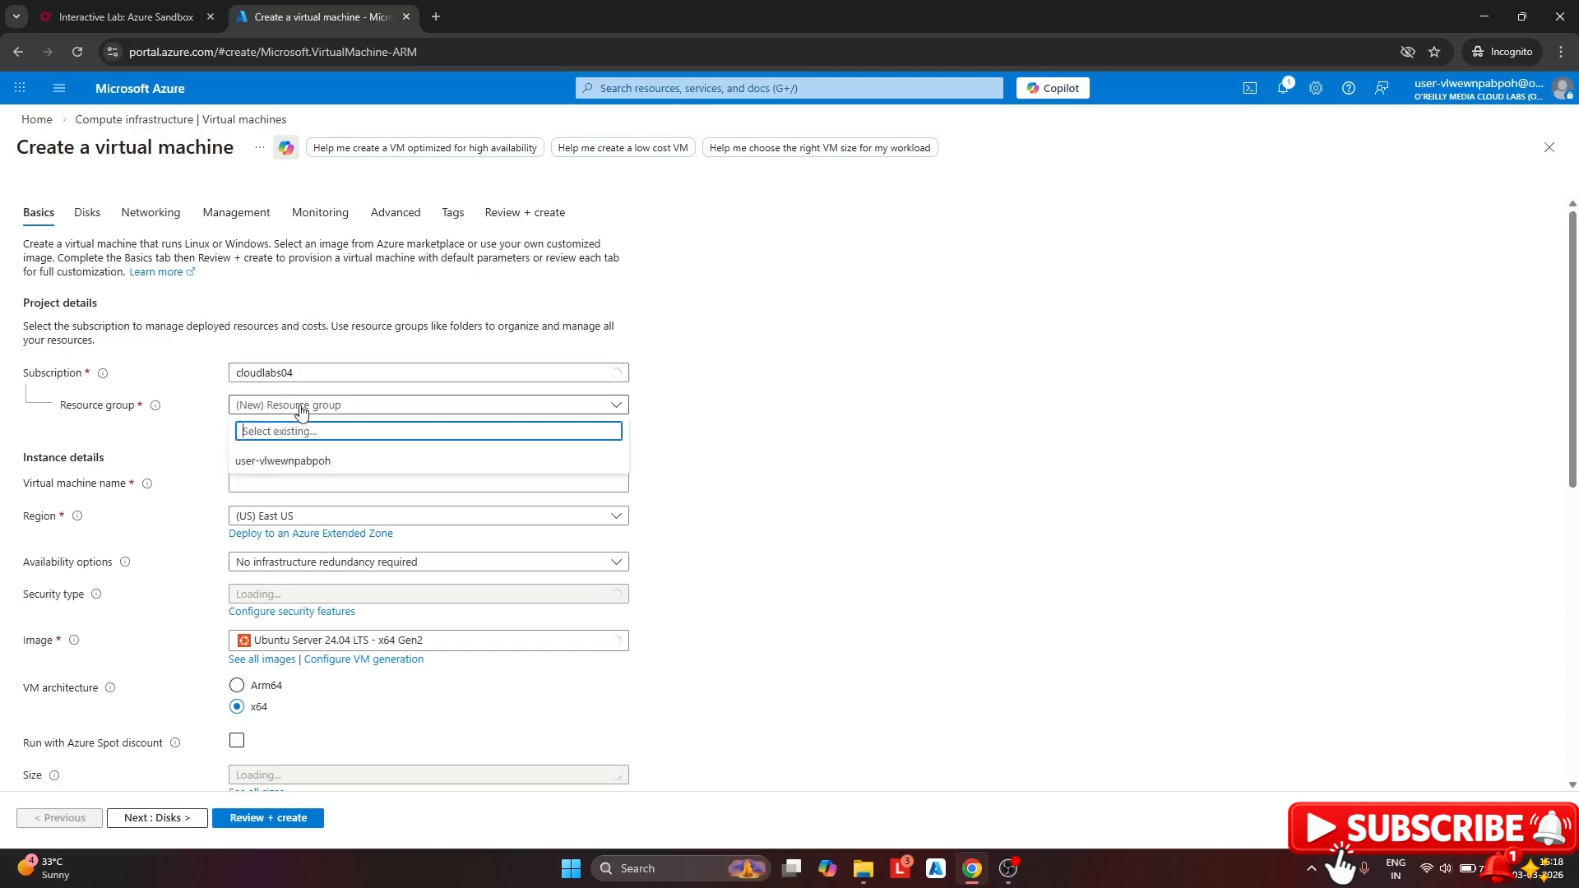
Pick the existing resource group and name the VM appVM1, with no infrastructure redundancy and Standard security
click(310, 457)
click(302, 481)
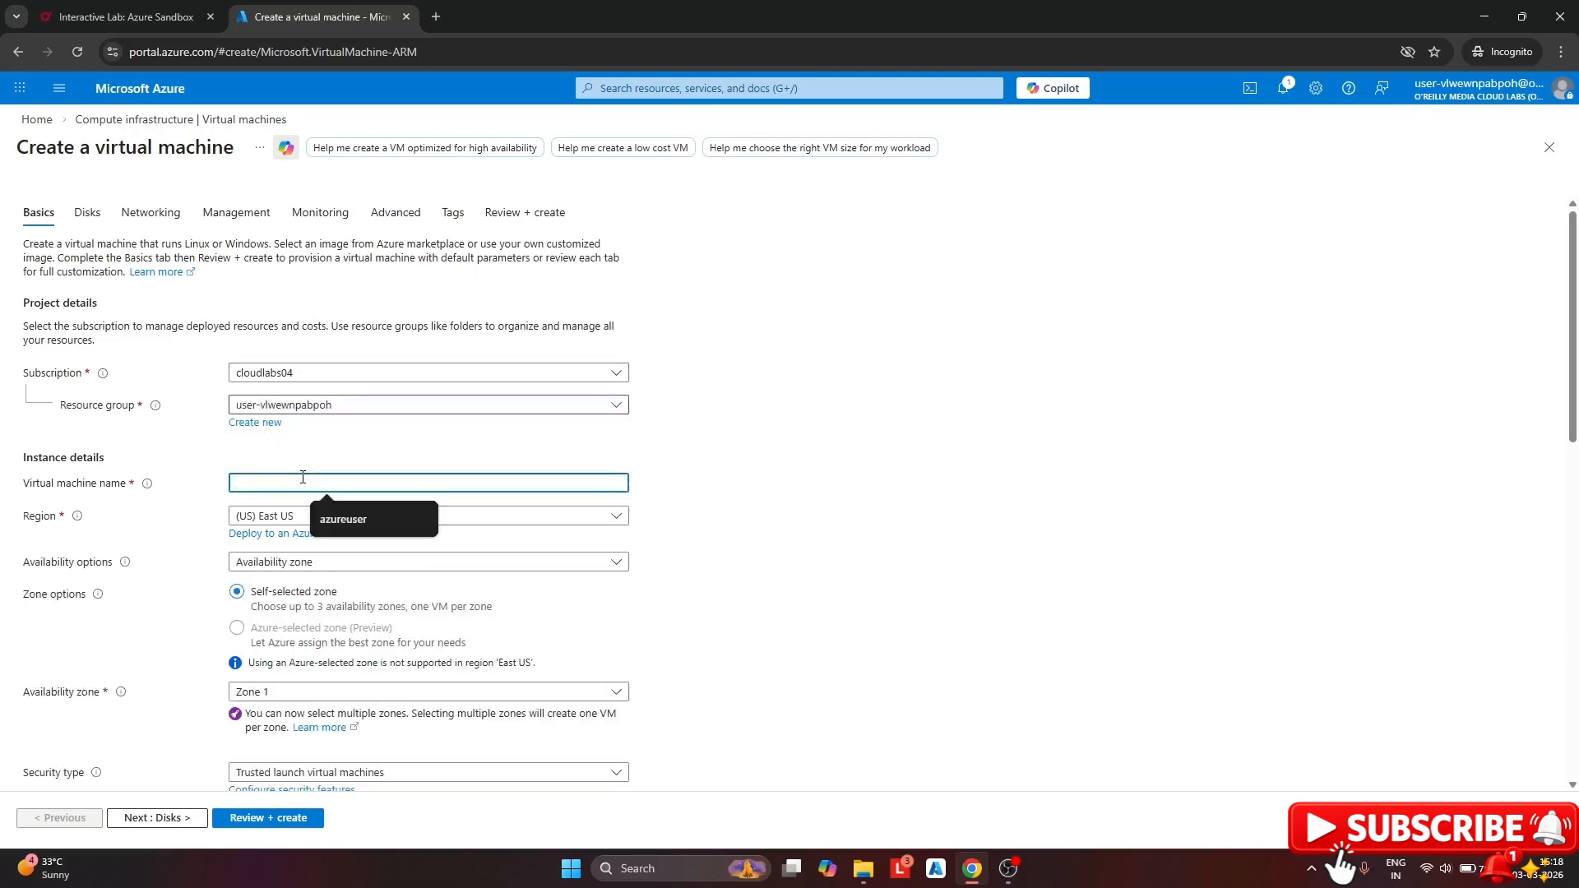
text(appVM1)
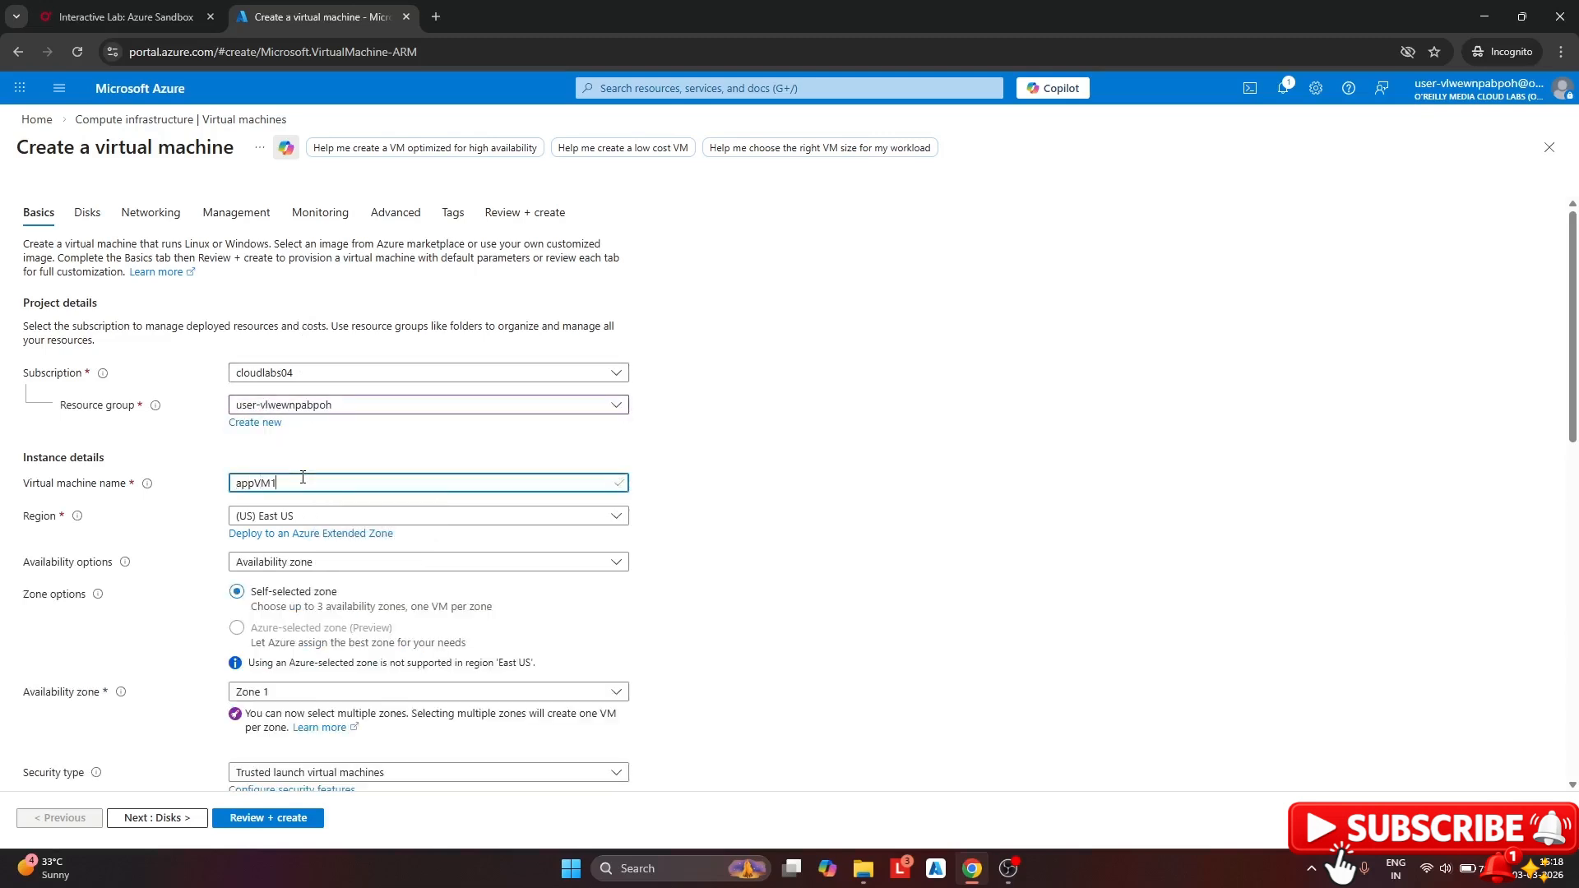
scroll(303, 477, down, 1)
click(295, 479)
click(297, 500)
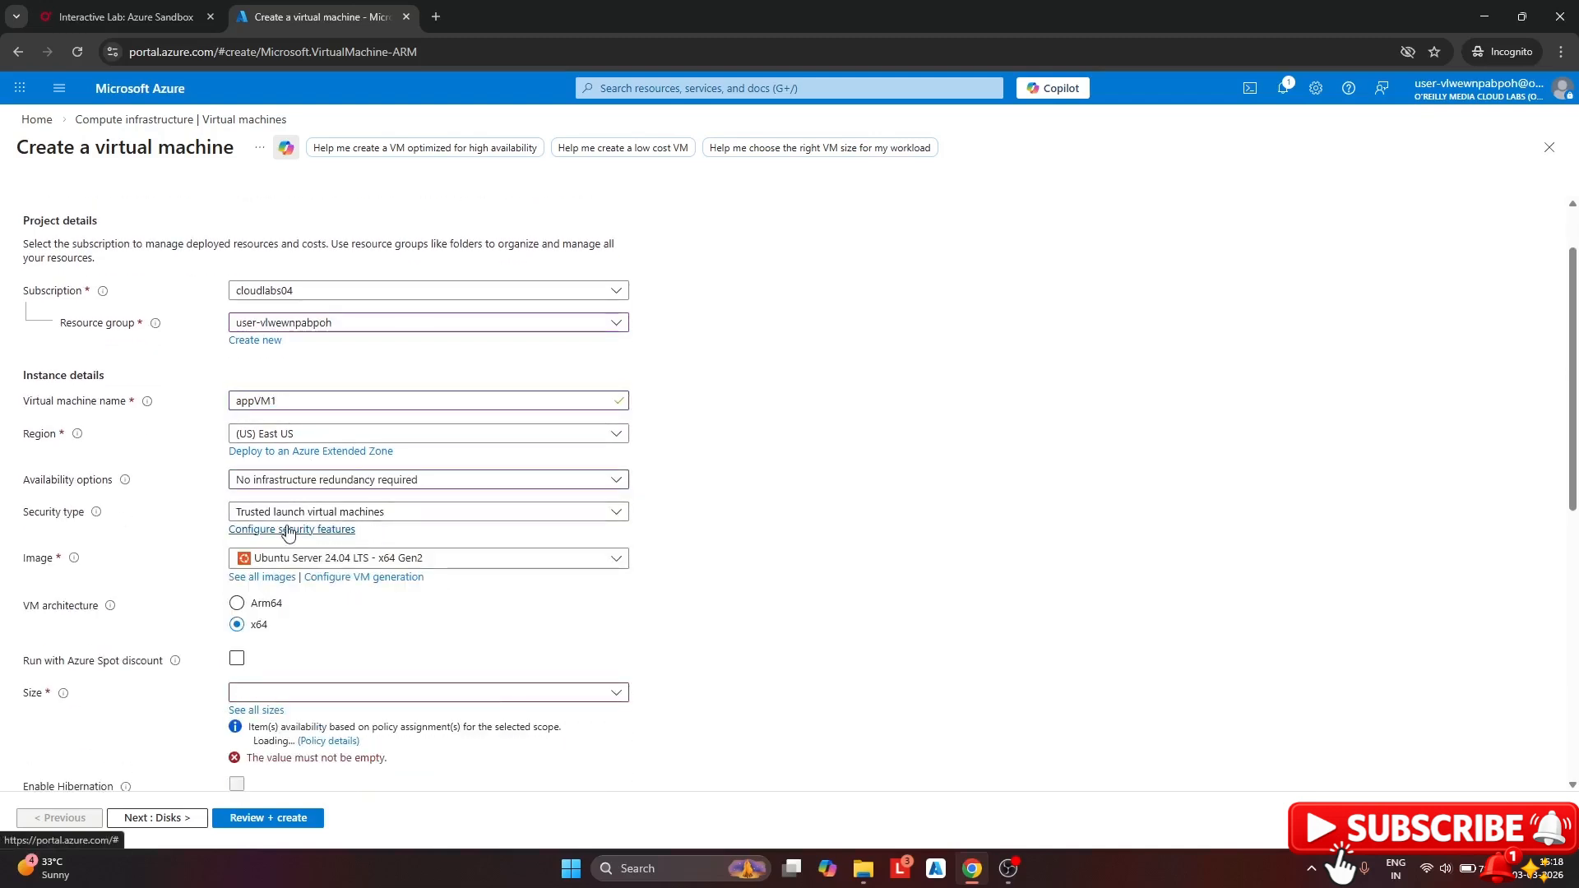
click(295, 512)
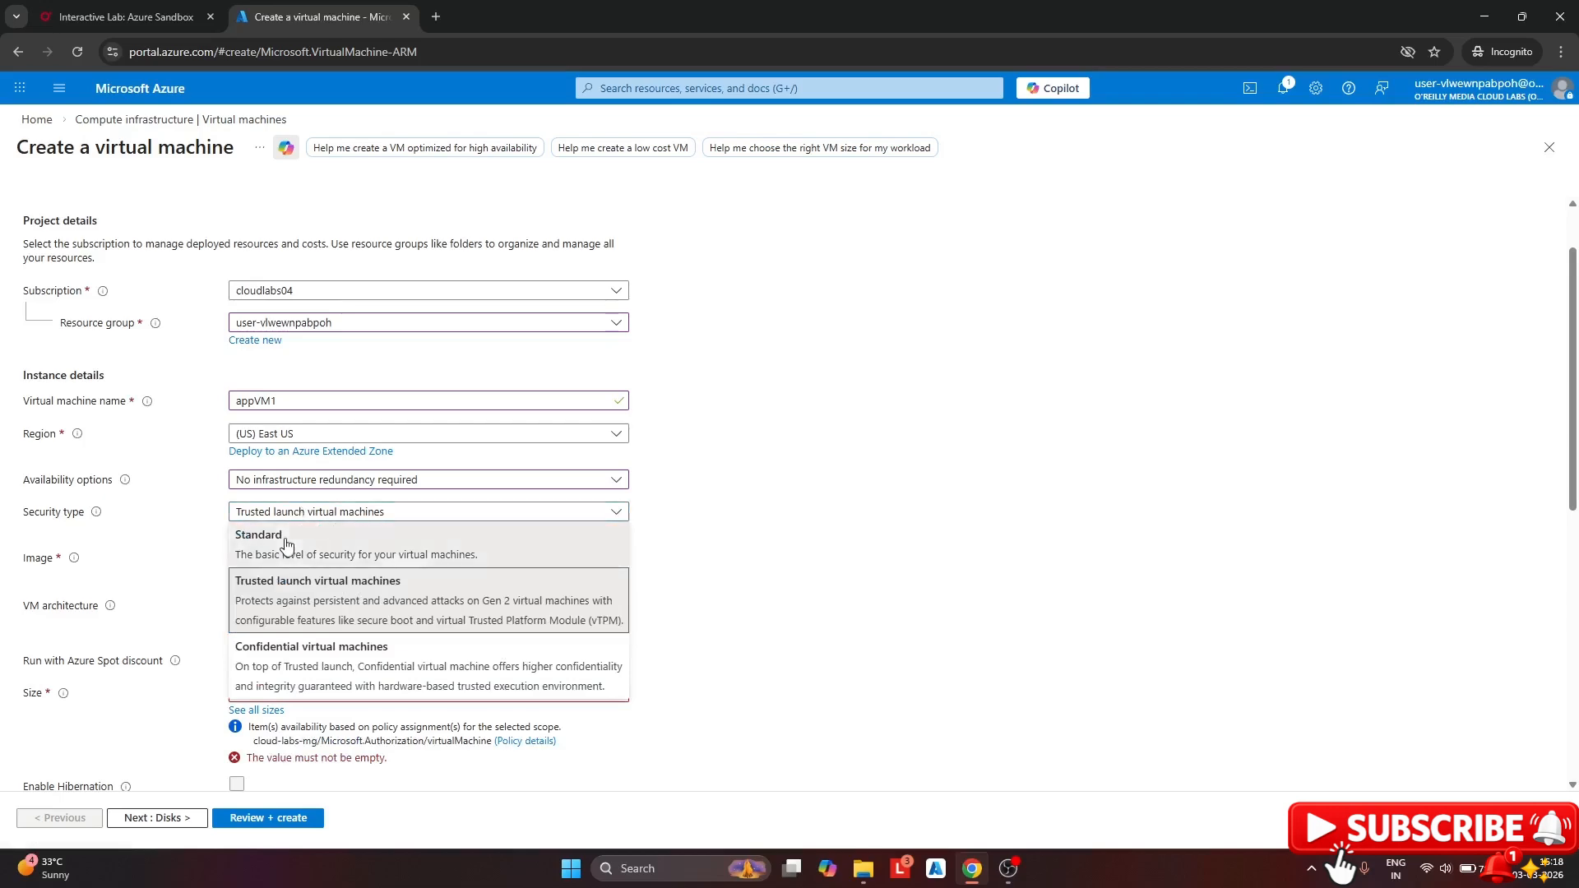
click(344, 533)
scroll(345, 533, down, 2)
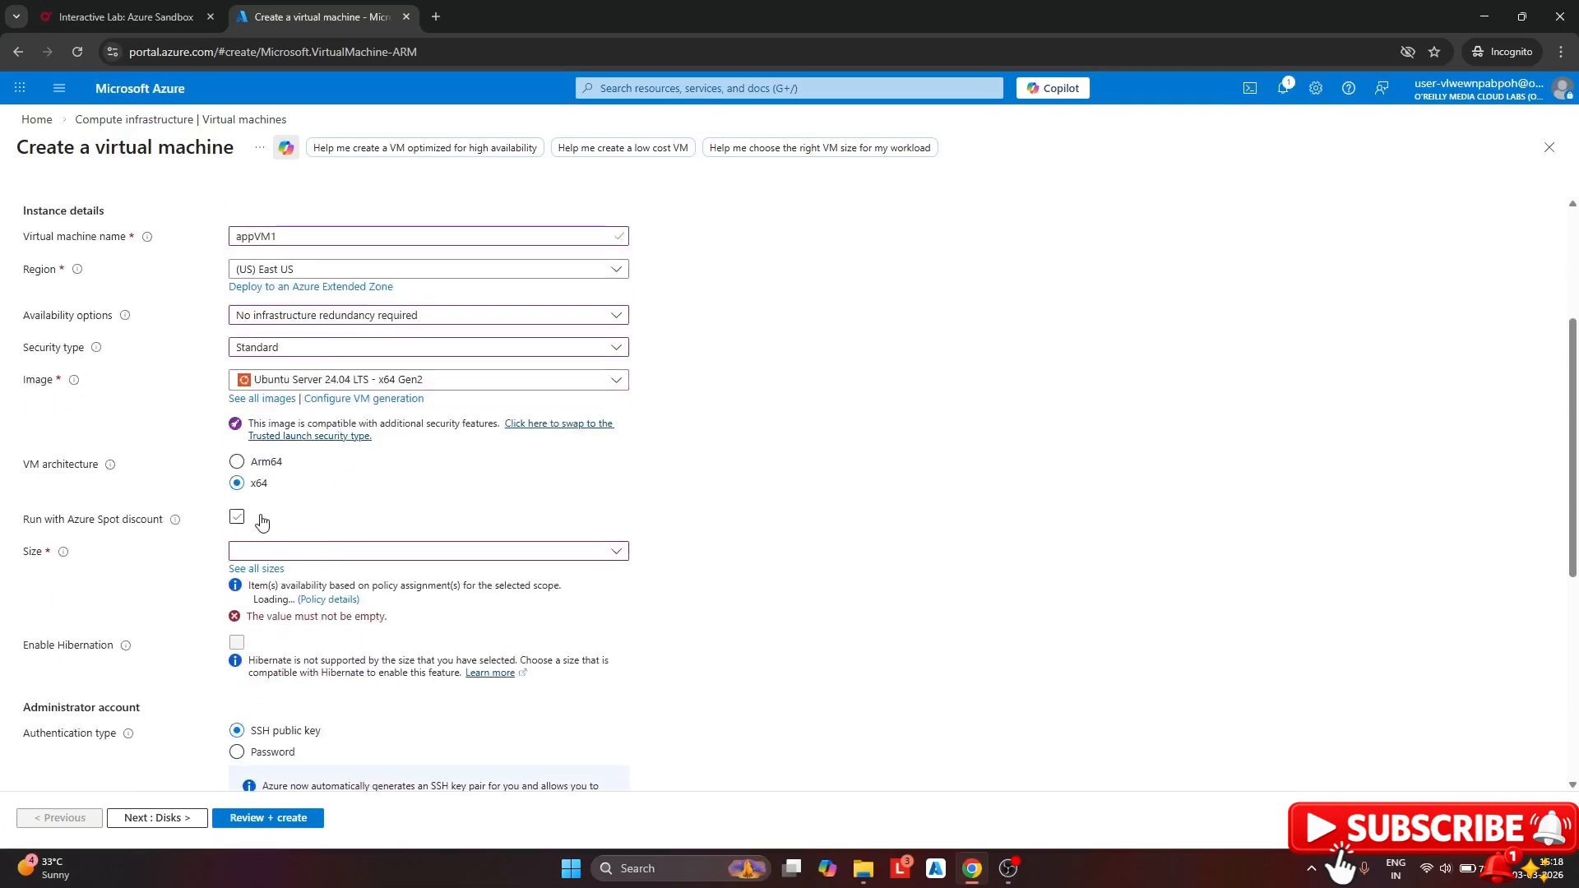
Choose DS1_v2 from the D-Series v2 list as the VM size
click(257, 568)
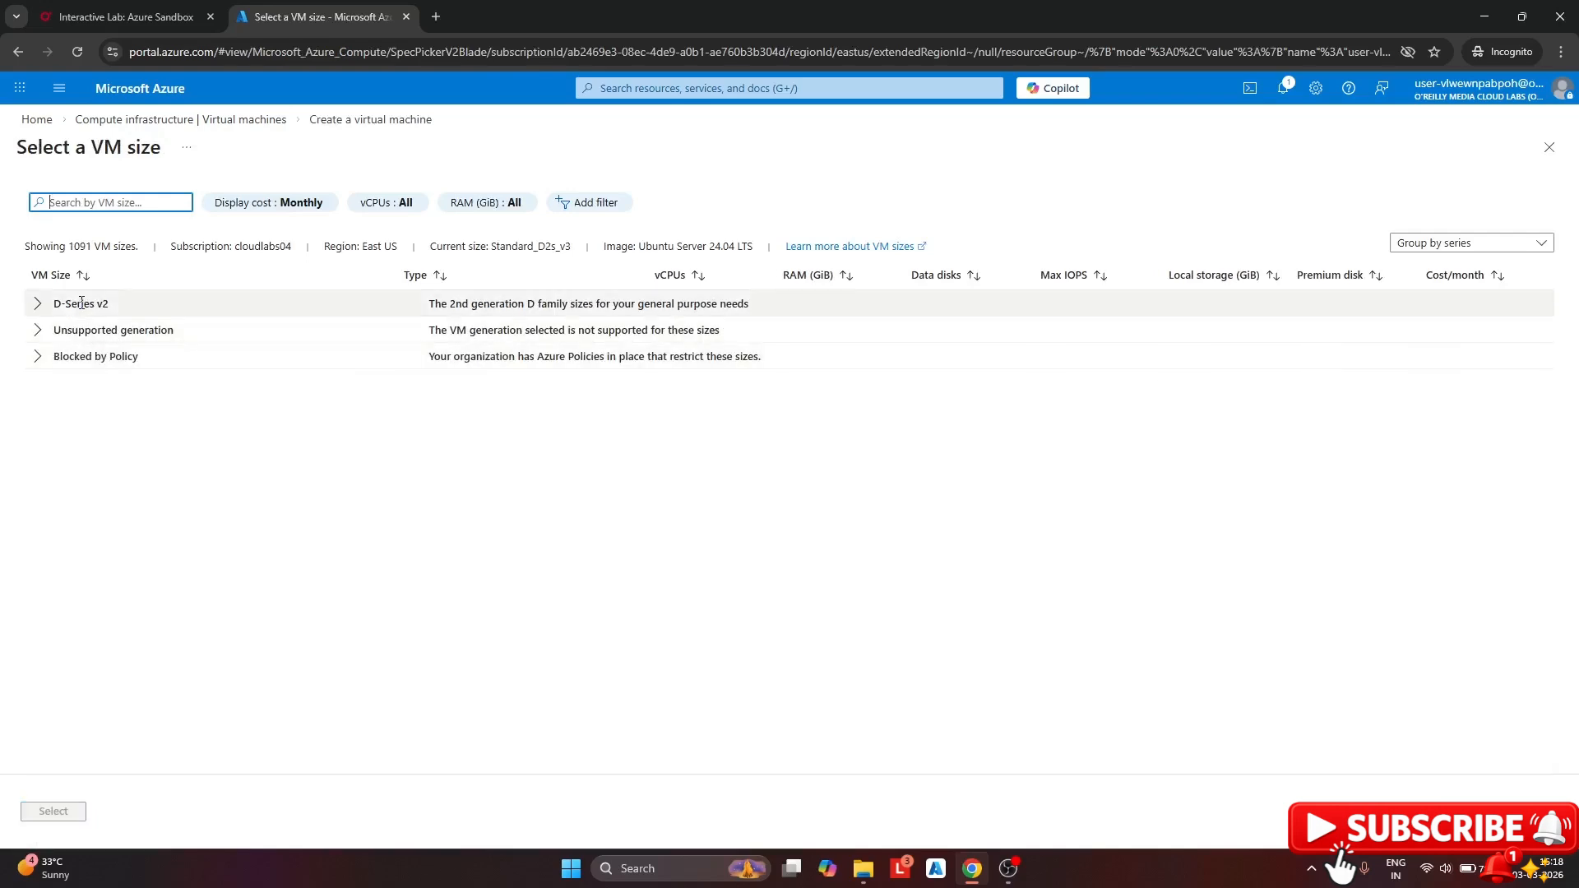
click(39, 312)
click(49, 330)
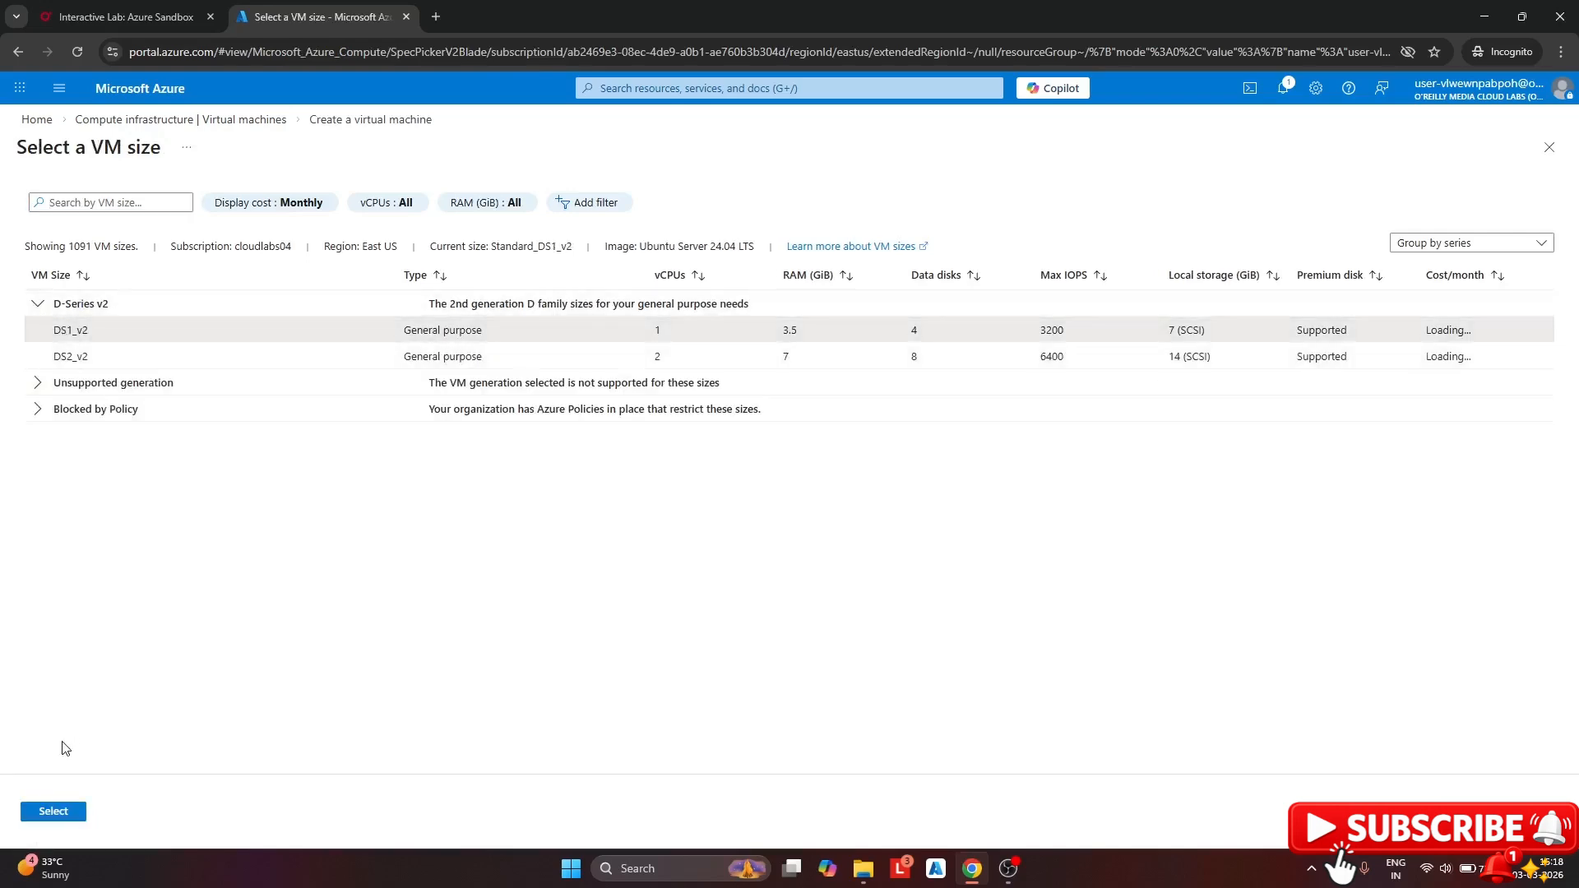
click(51, 811)
Use password authentication with admin username azureuser and the admin password entered and confirmed
scroll(242, 588, down, 2)
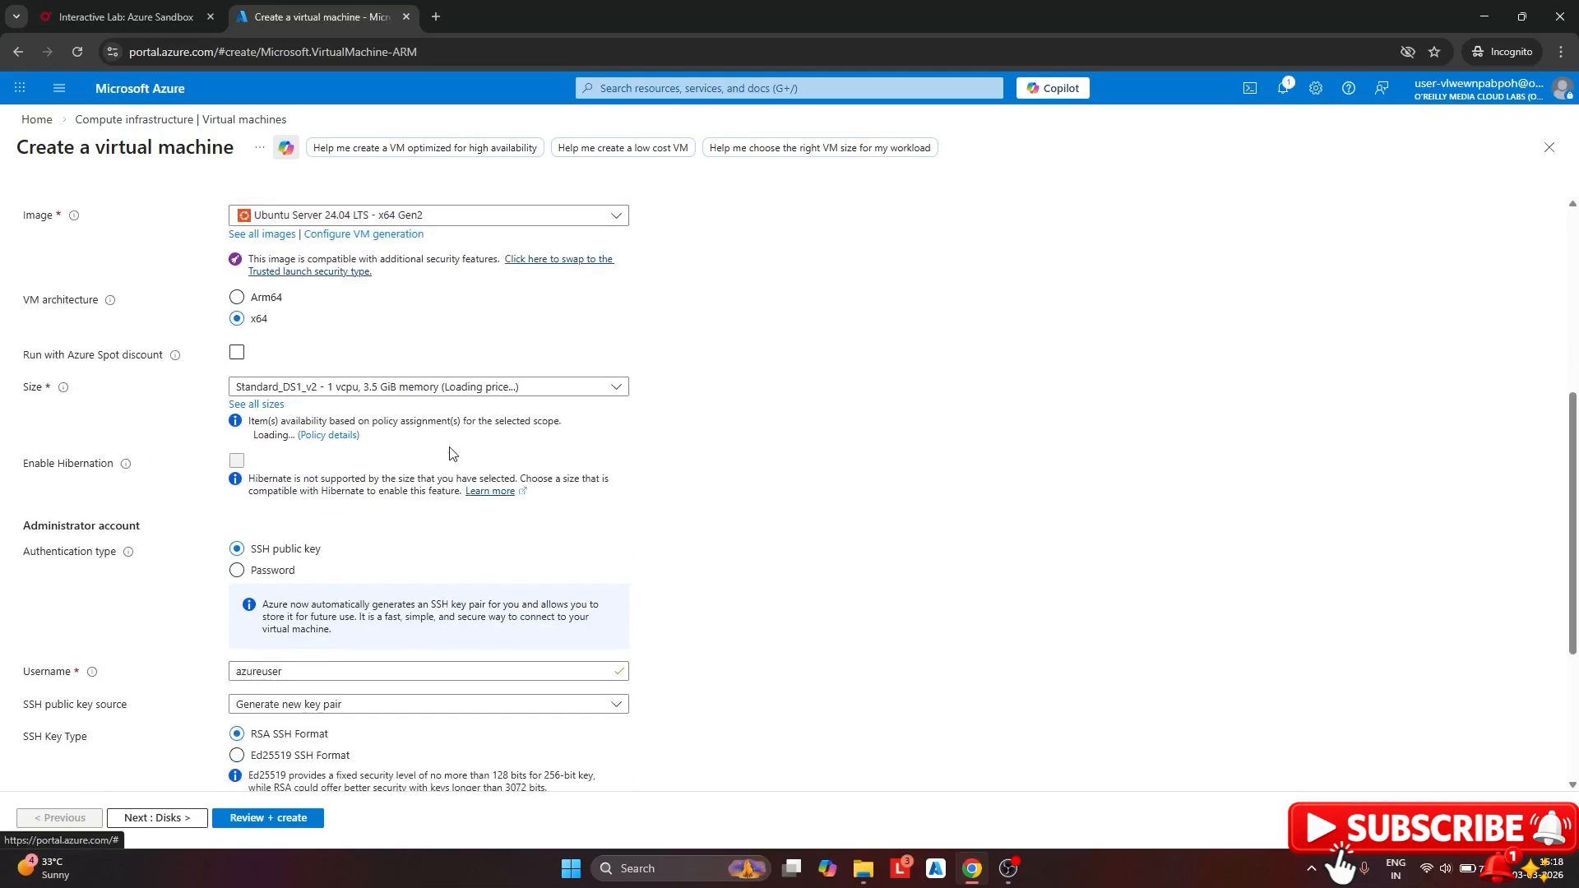
click(236, 570)
click(253, 608)
text(azur)
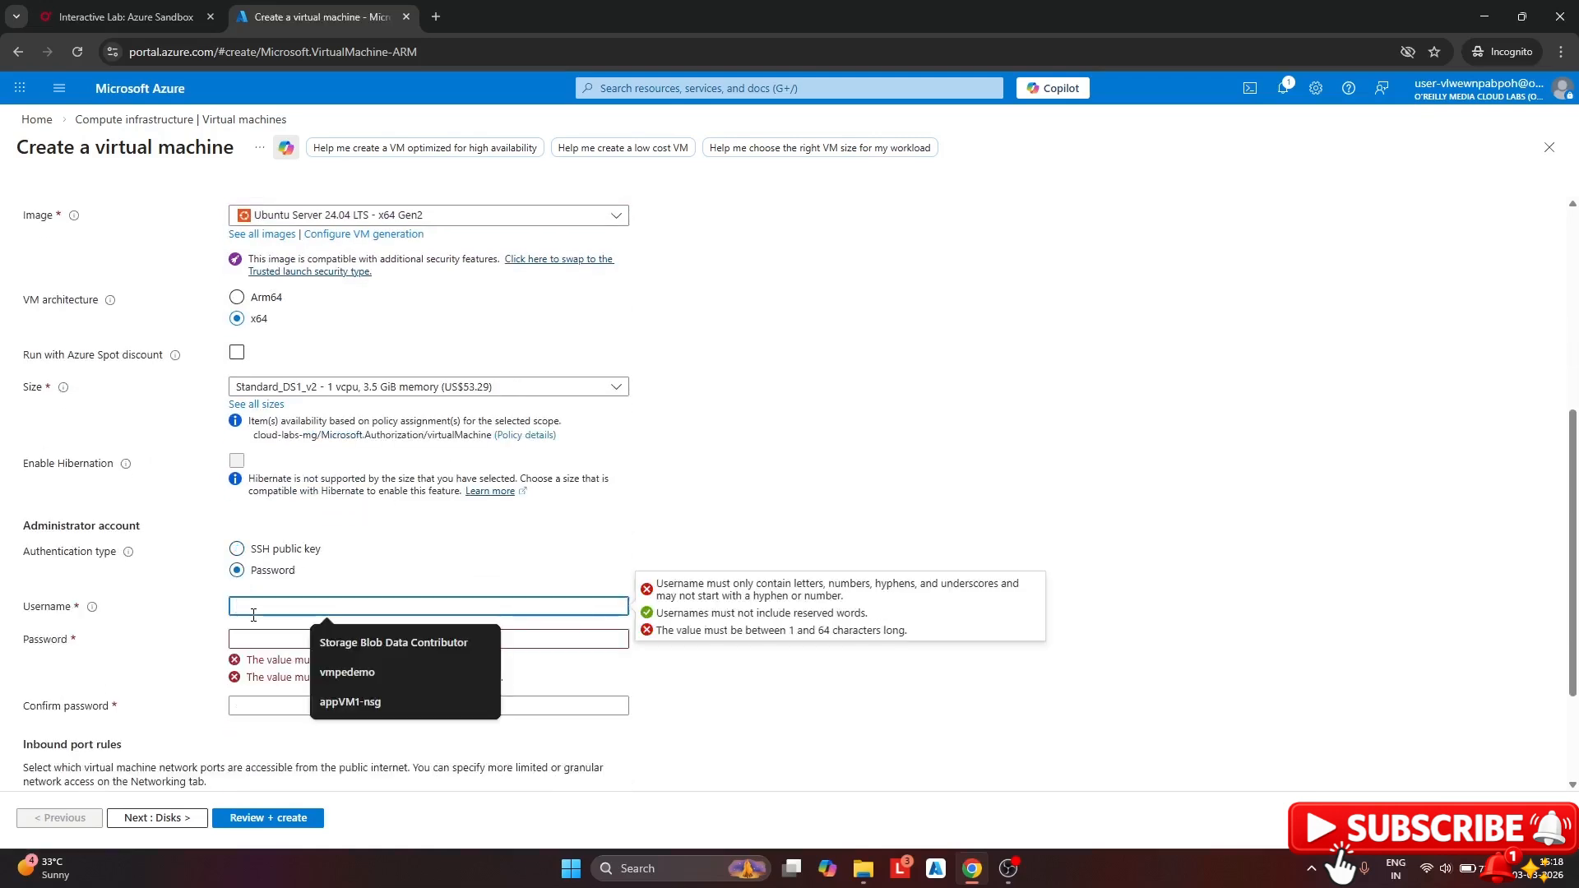
text(euser)
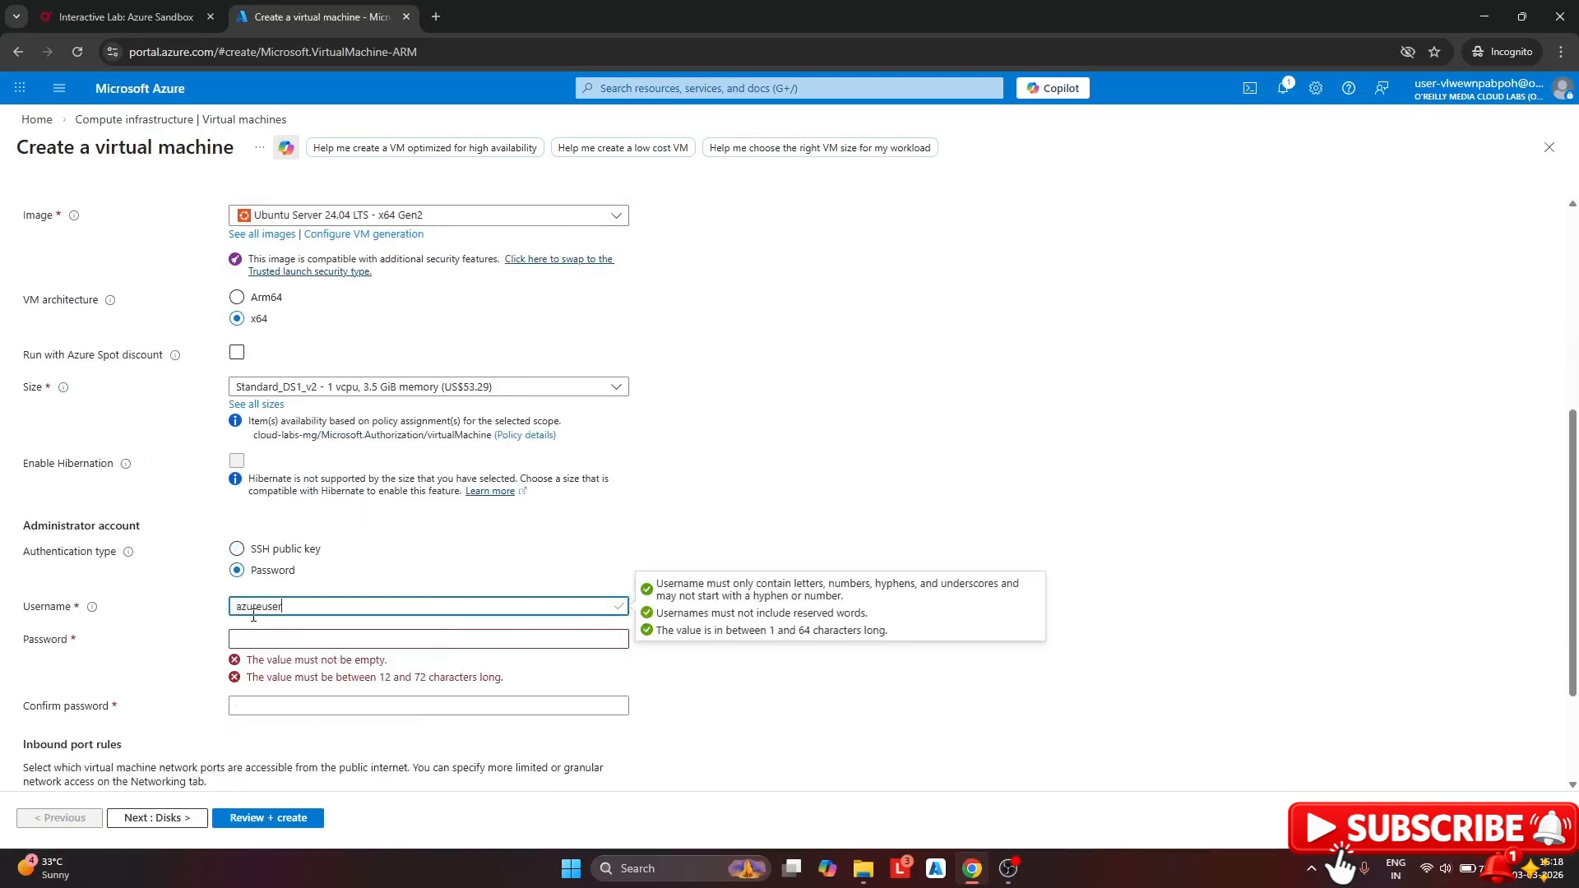
click(250, 632)
text(Pa)
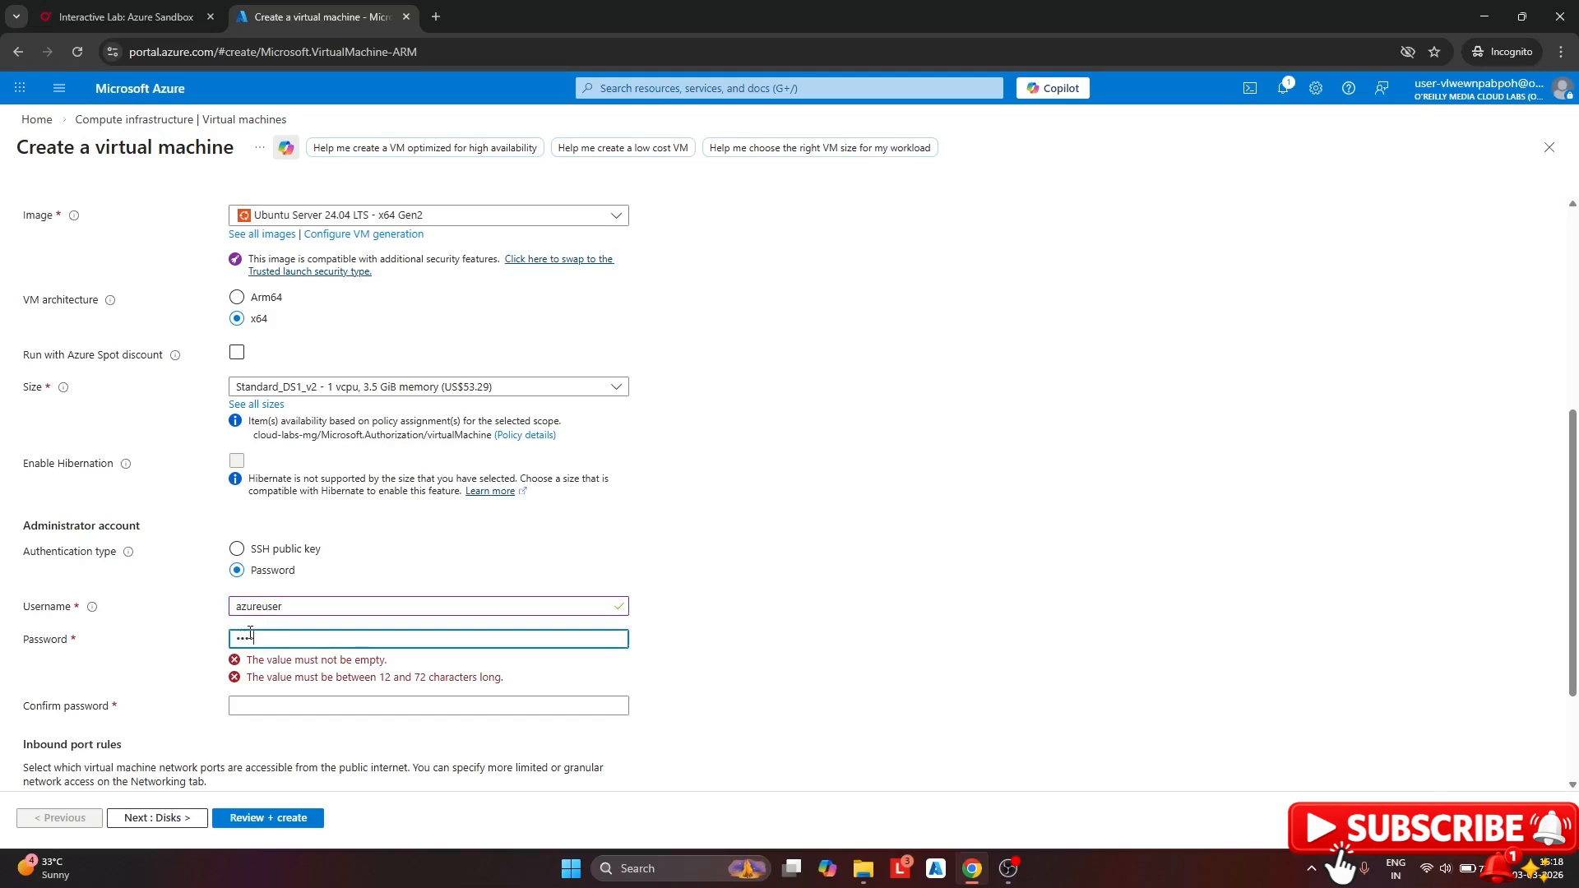
text(r)
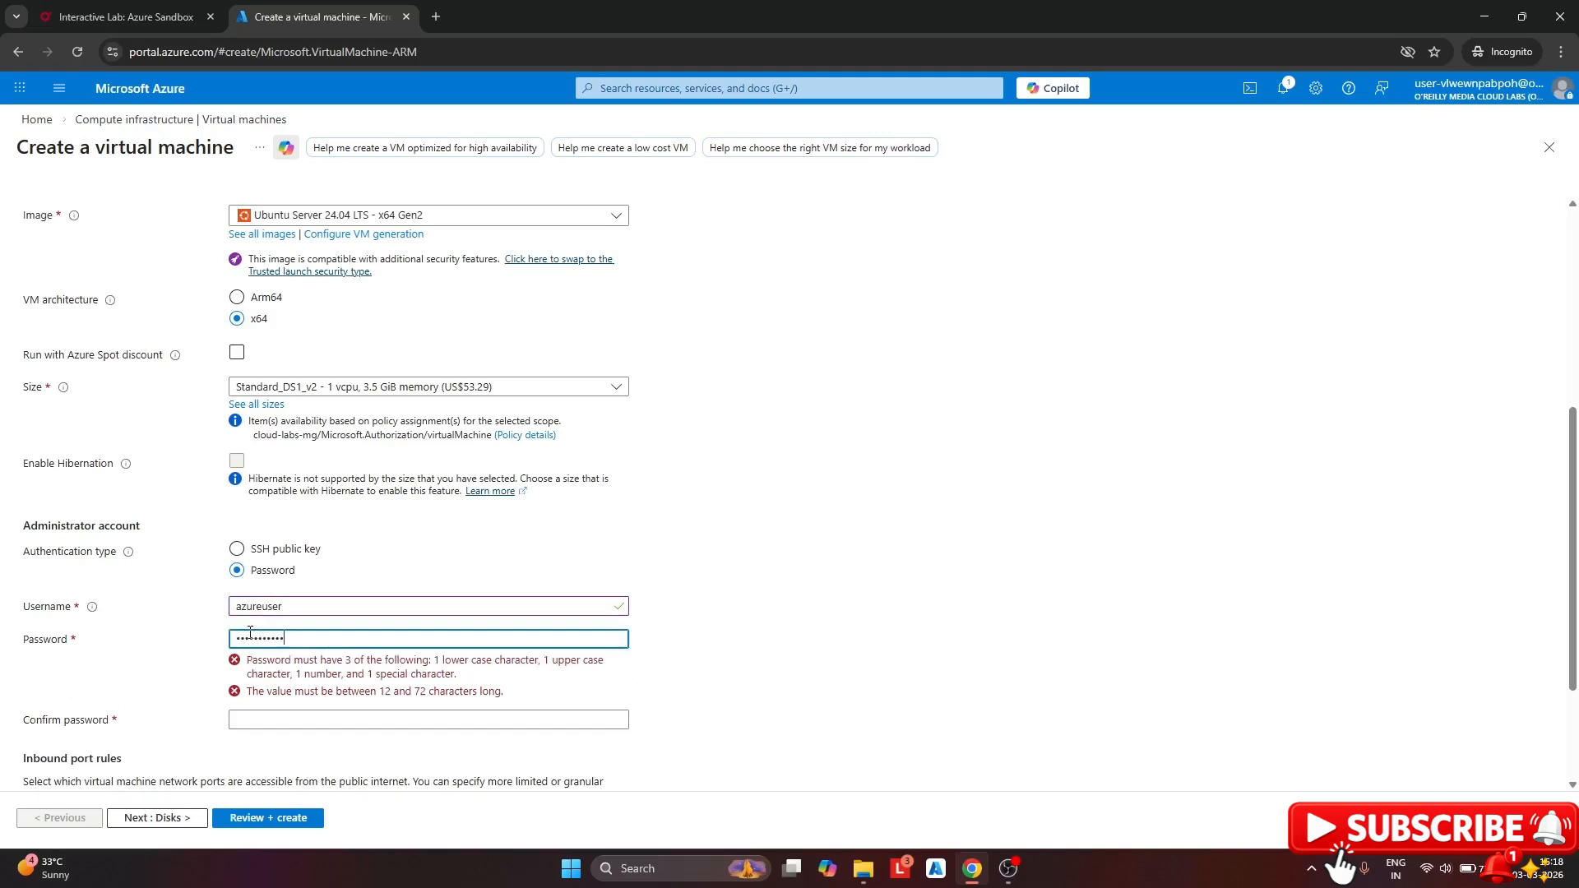
click(265, 672)
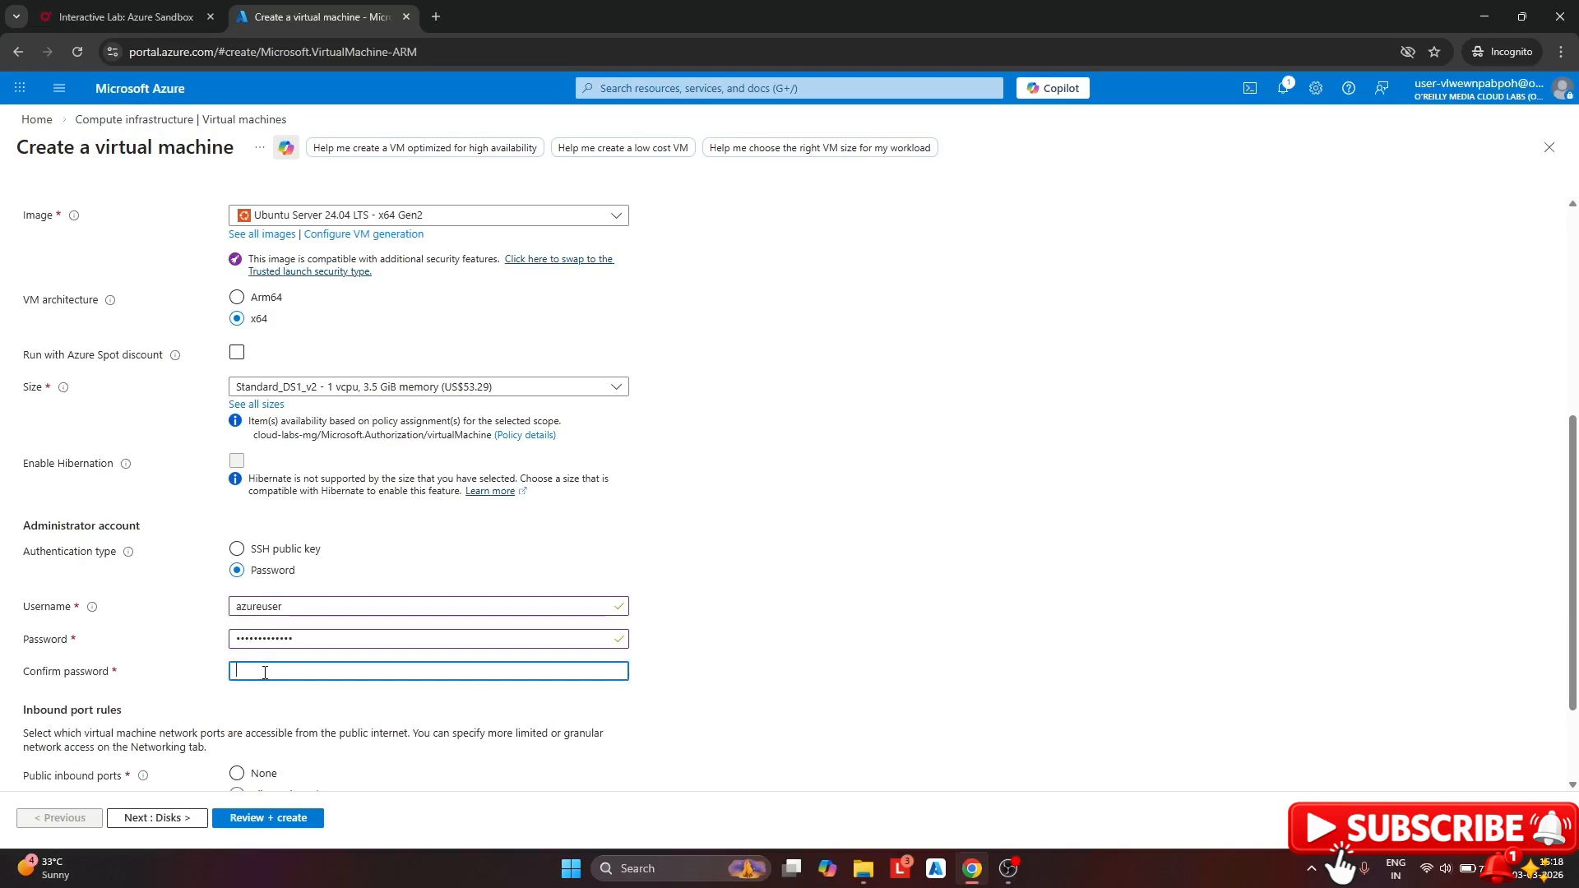
text(•••••••)
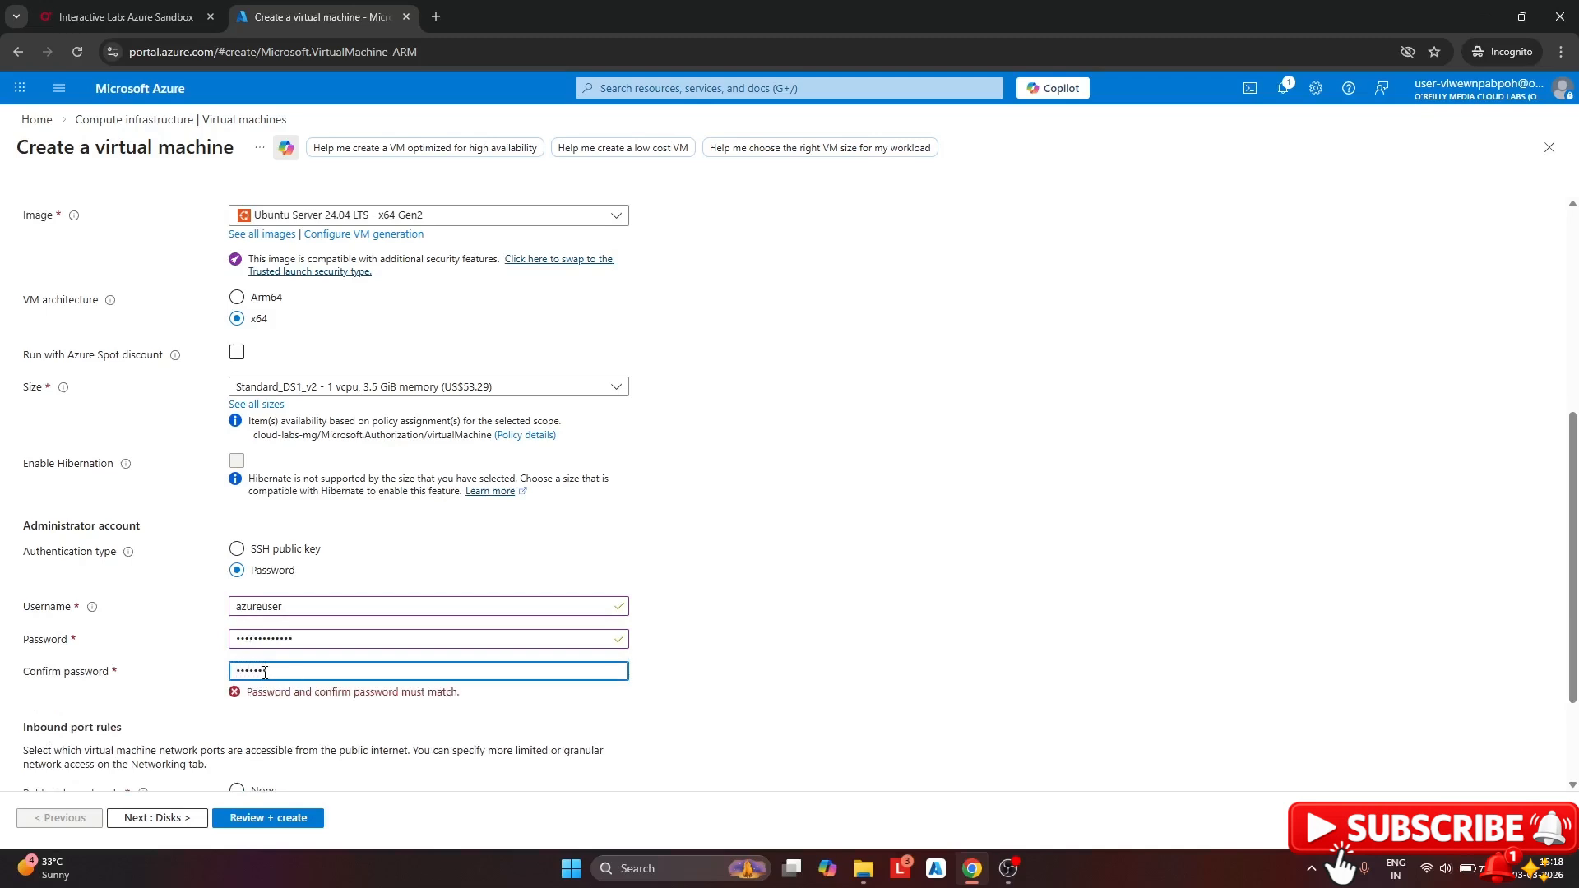
Set public inbound ports to None
scroll(367, 575, down, 2)
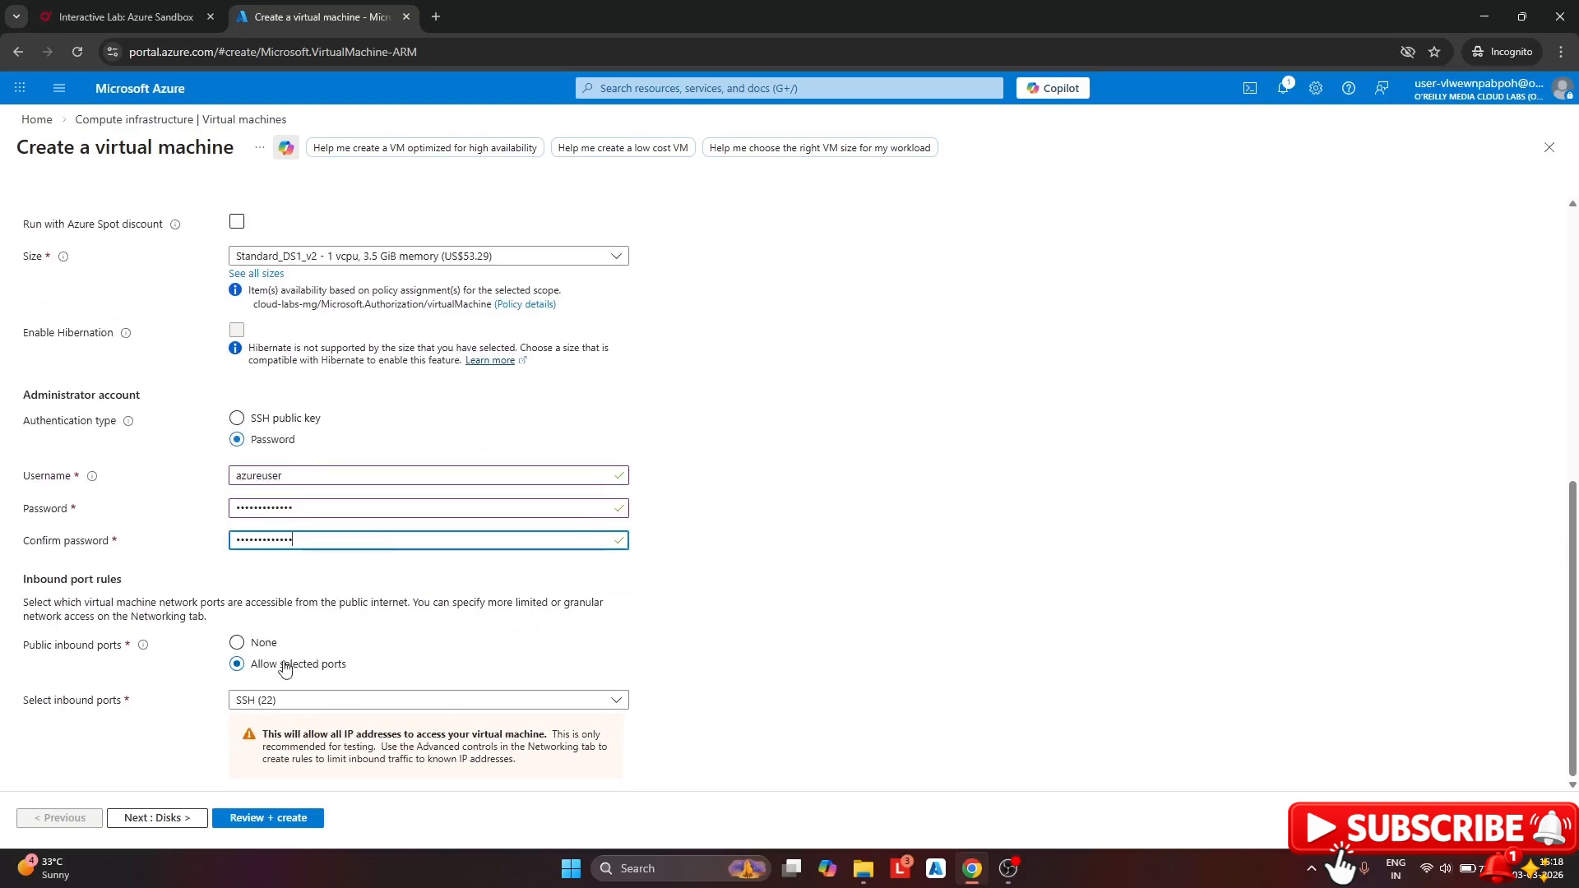
click(238, 643)
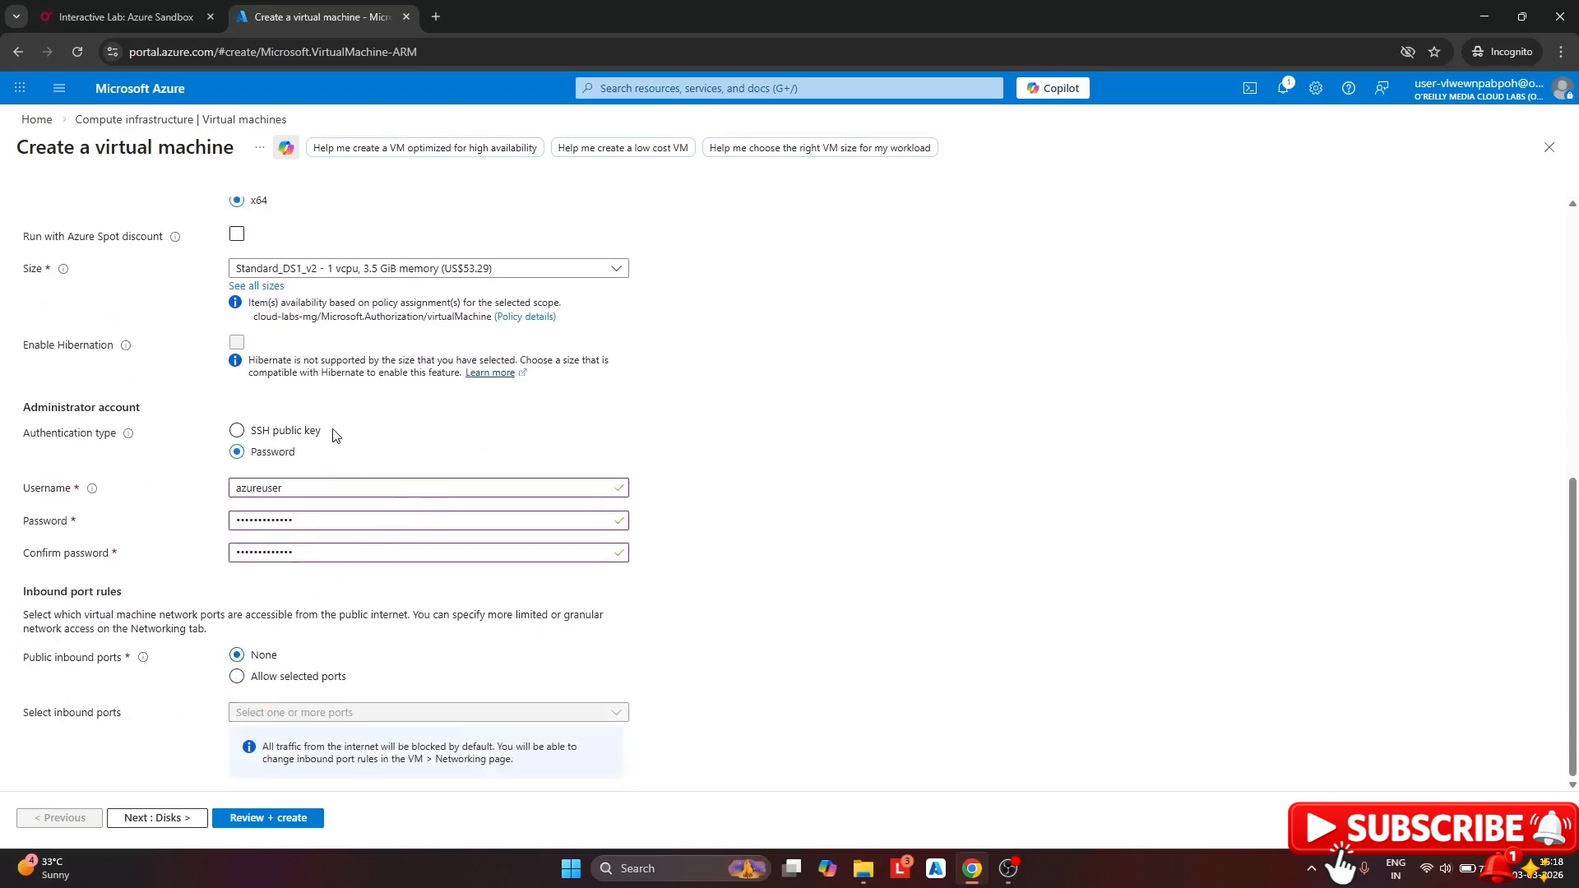
scroll(336, 436, up, 8)
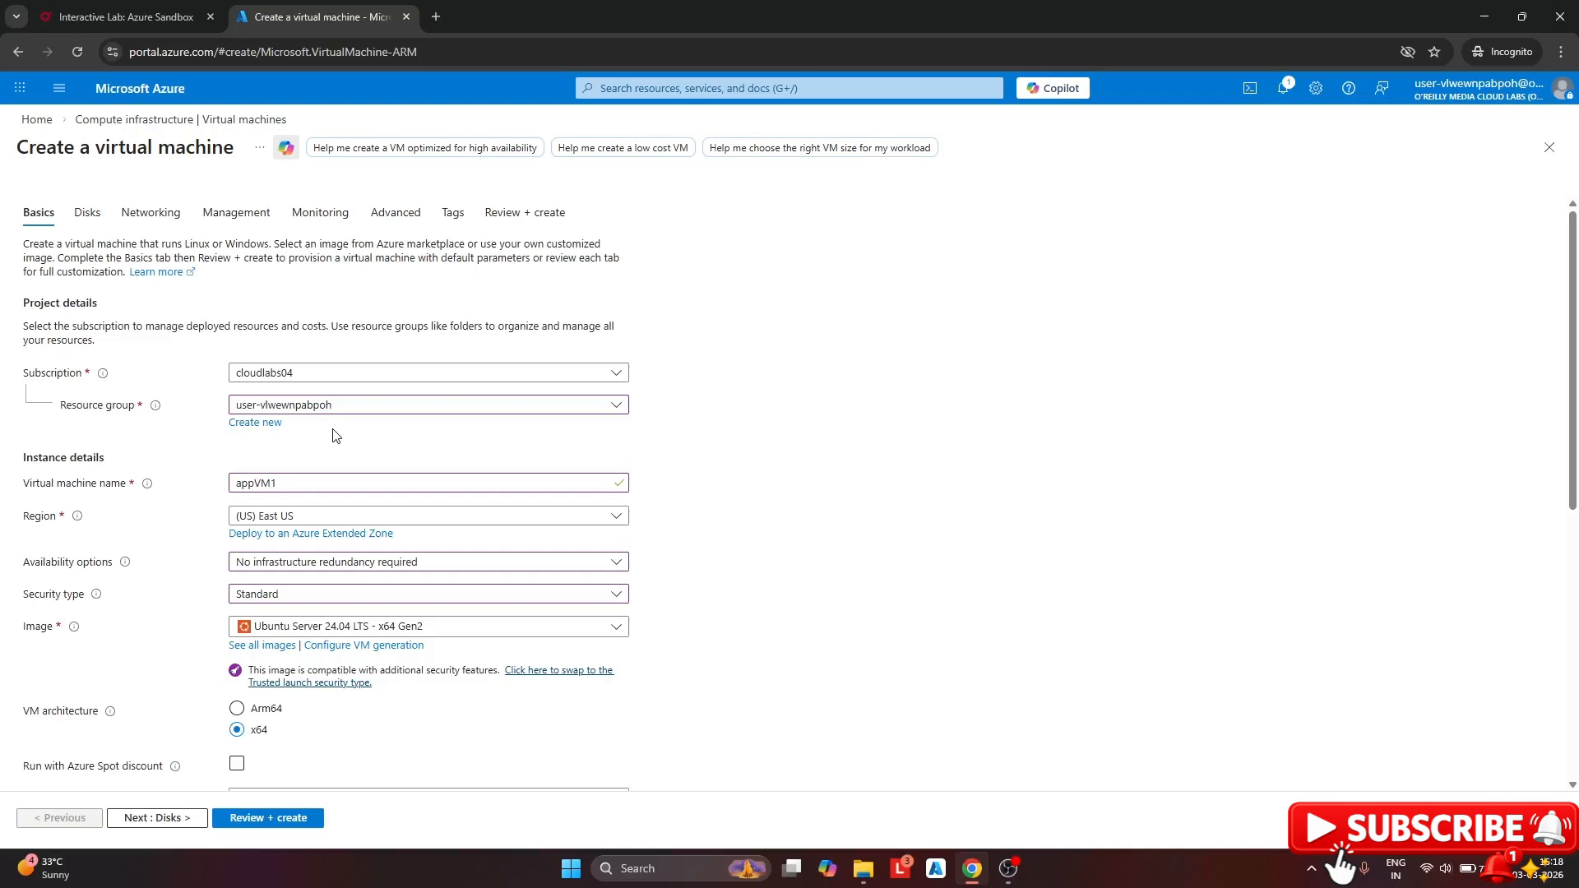
On the Networking tab, put the VM on appVnet's backendSubent with no public IP
click(159, 211)
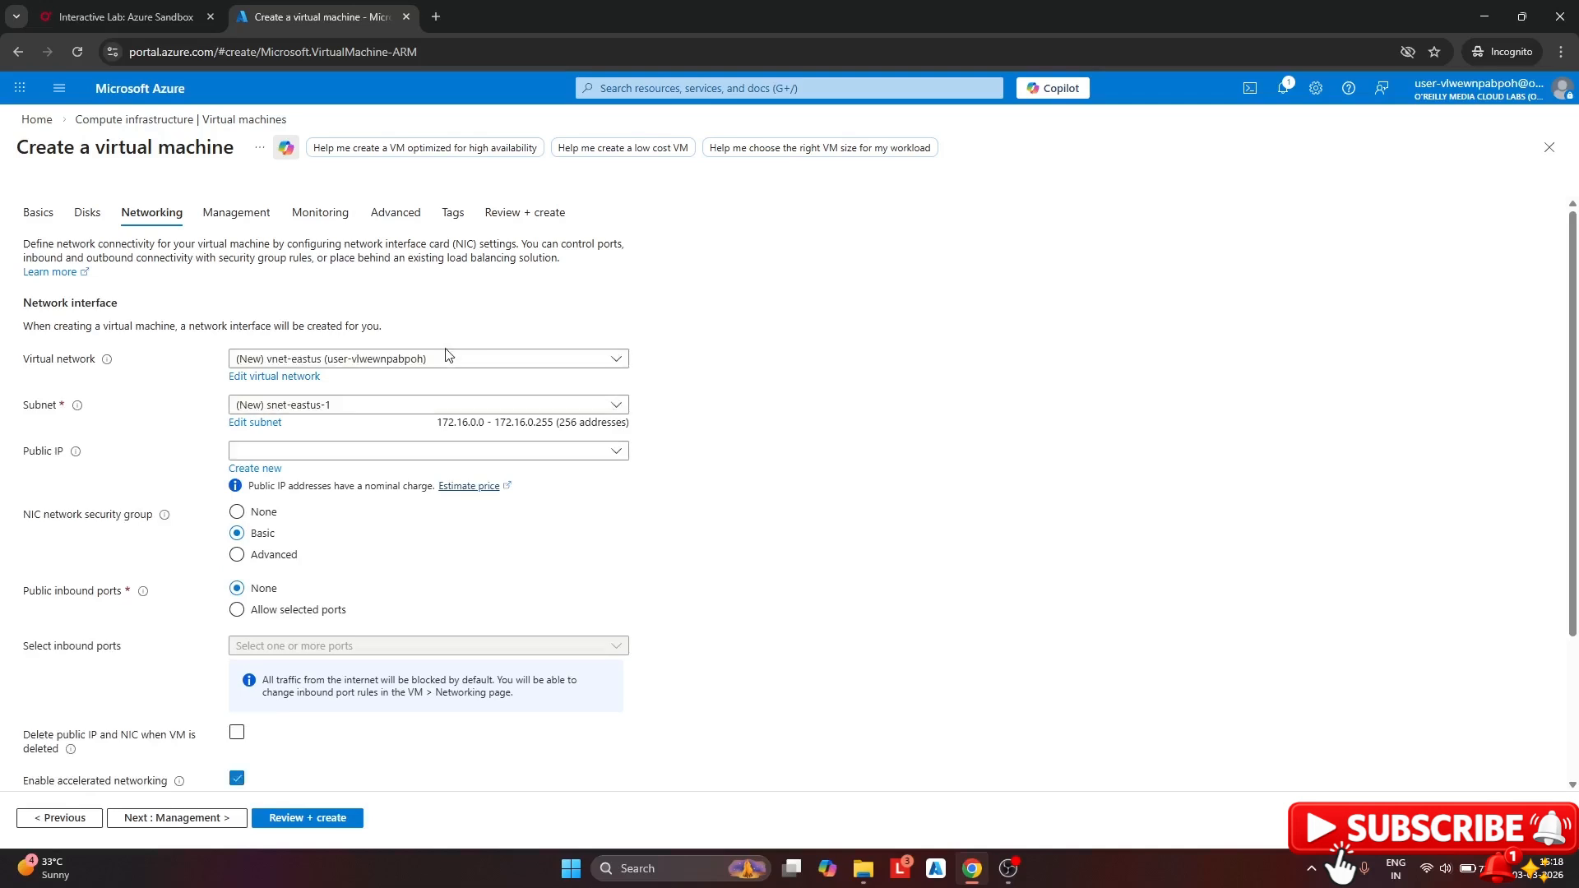
click(443, 359)
click(352, 440)
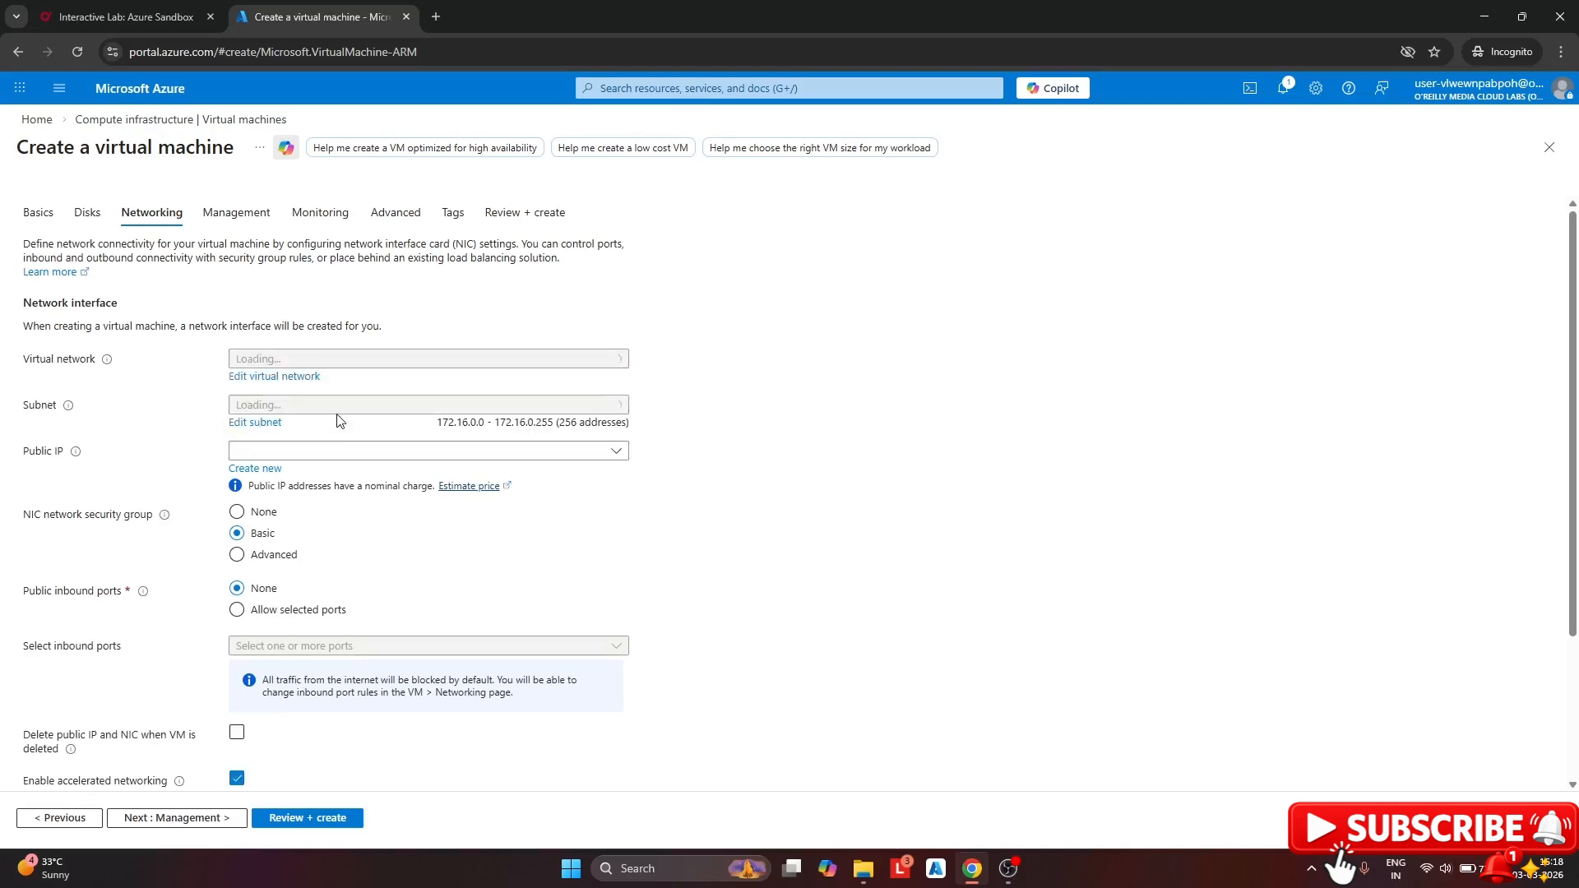
click(344, 405)
click(292, 494)
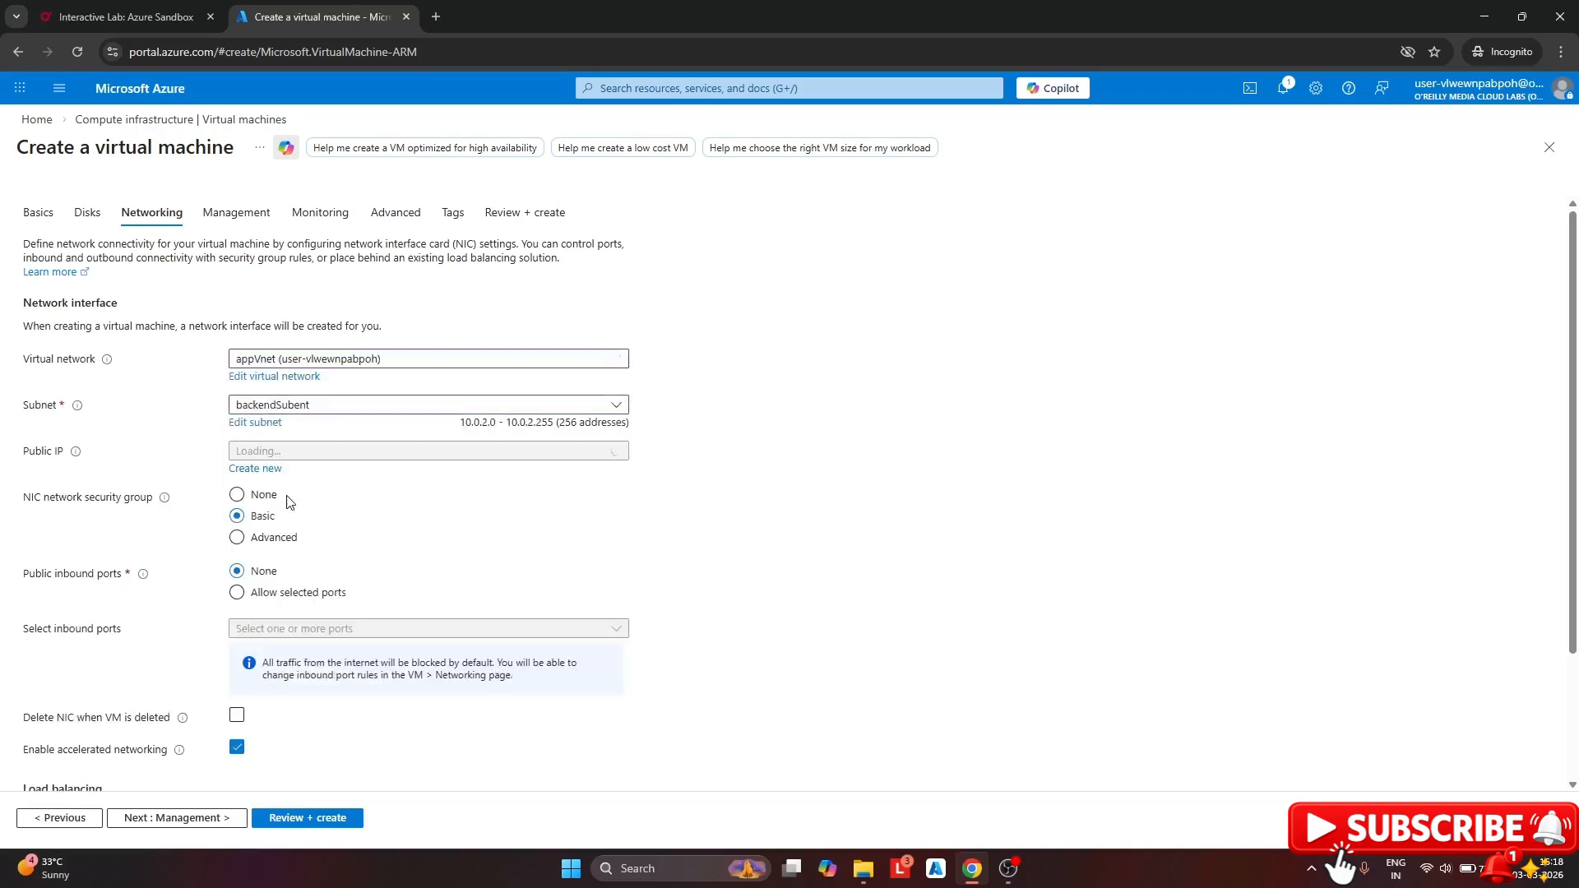
click(377, 452)
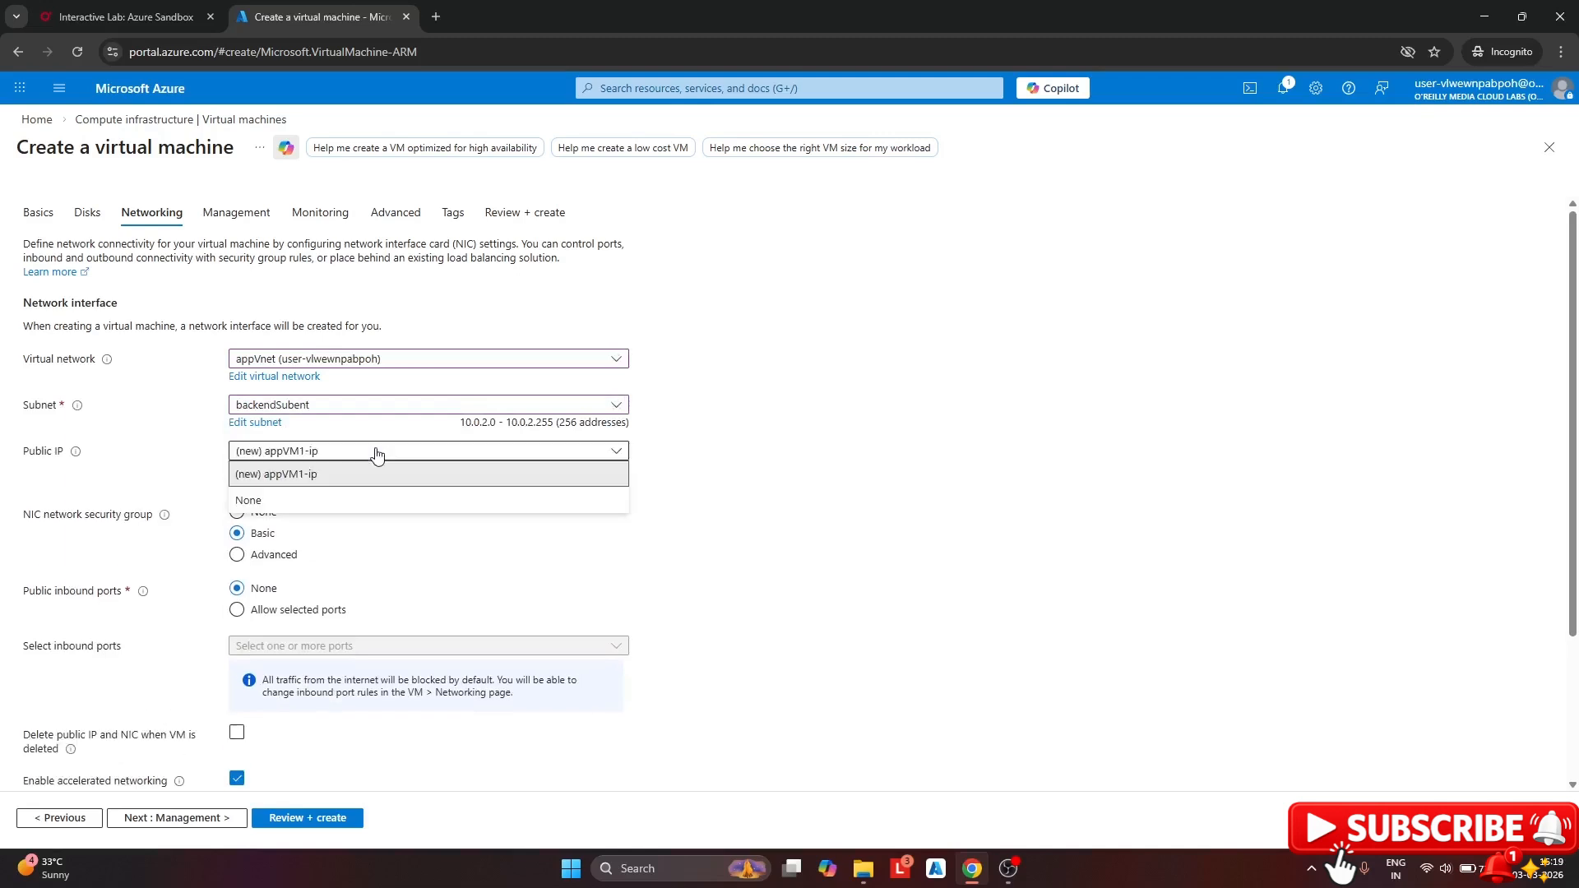
click(299, 503)
Place the VM behind application gateway appGW, keeping the defaultbackend pool
scroll(364, 546, down, 2)
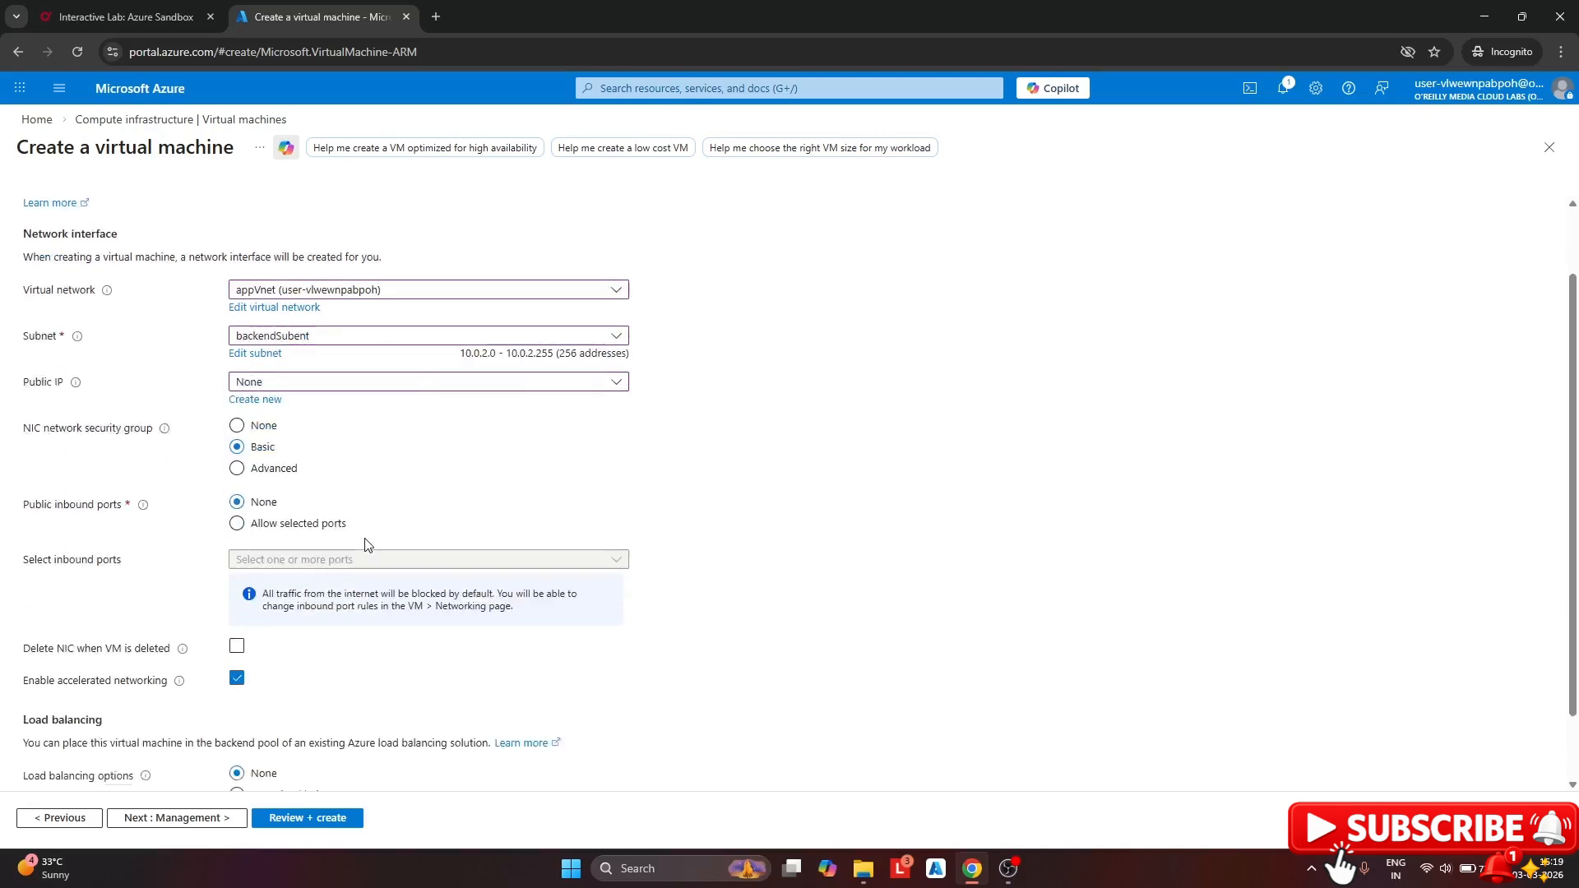
click(237, 736)
scroll(411, 551, down, 1)
click(354, 755)
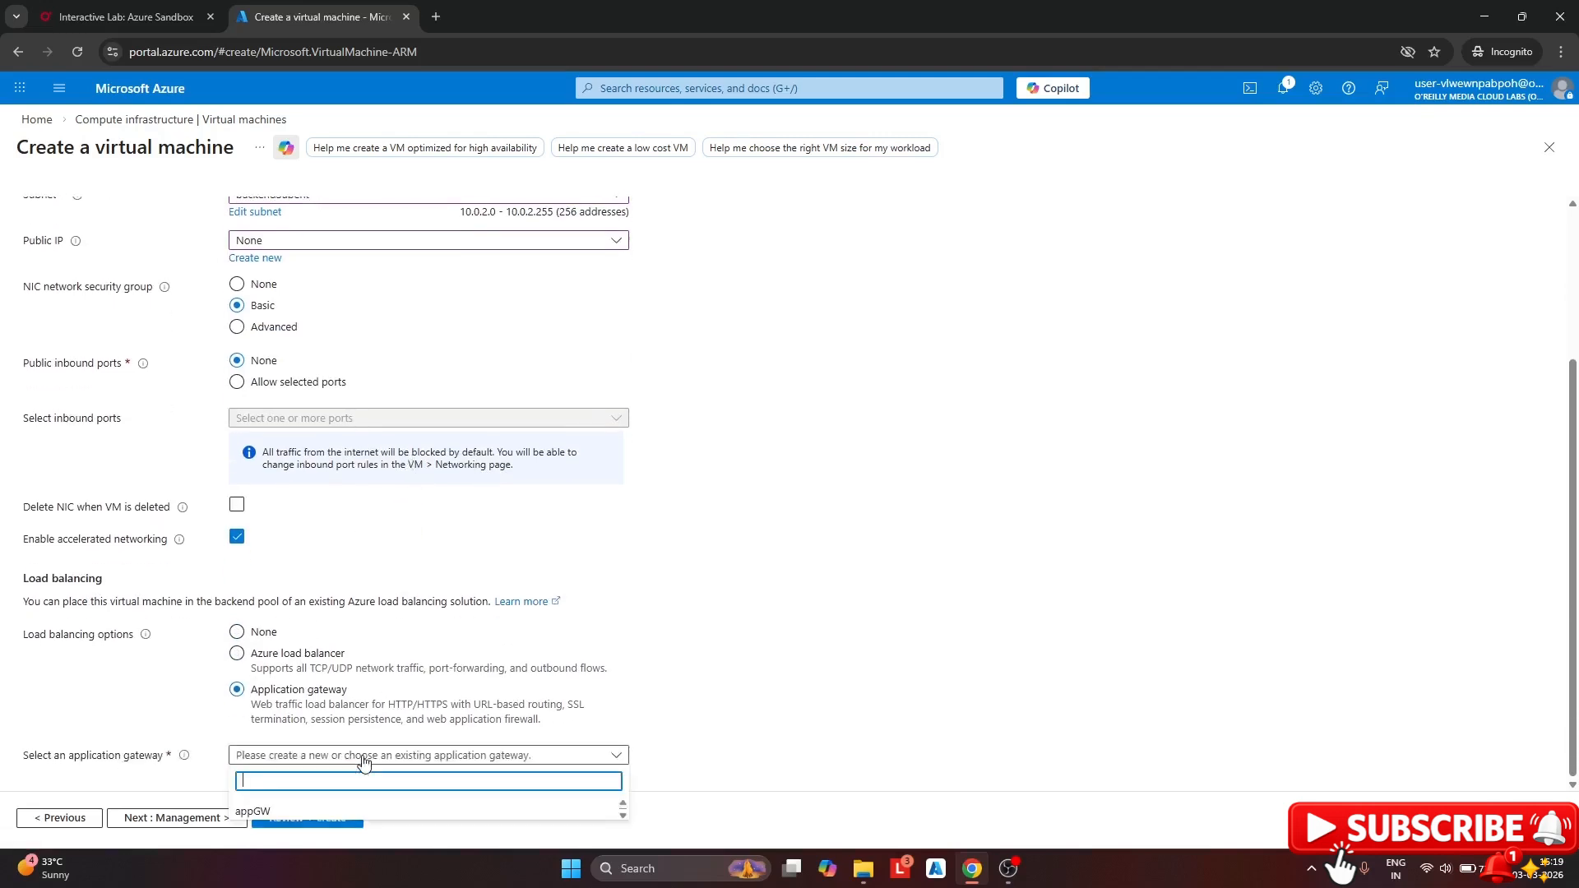
click(296, 814)
scroll(408, 632, down, 1)
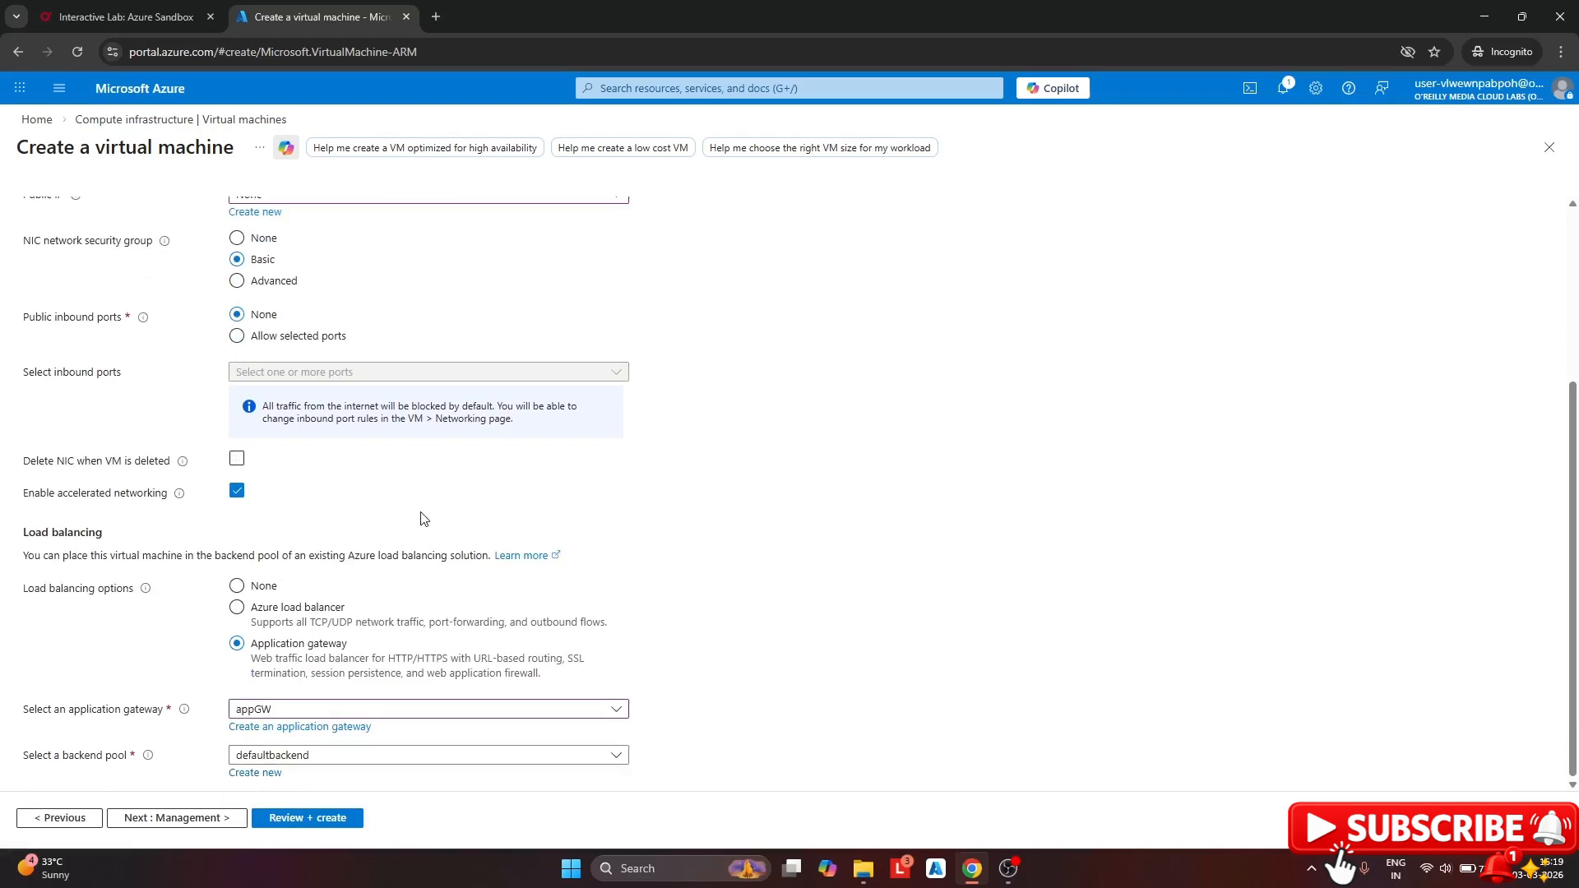
scroll(415, 493, up, 5)
Disable boot diagnostics on the Monitoring tab and bring up the Review + create validation
click(320, 212)
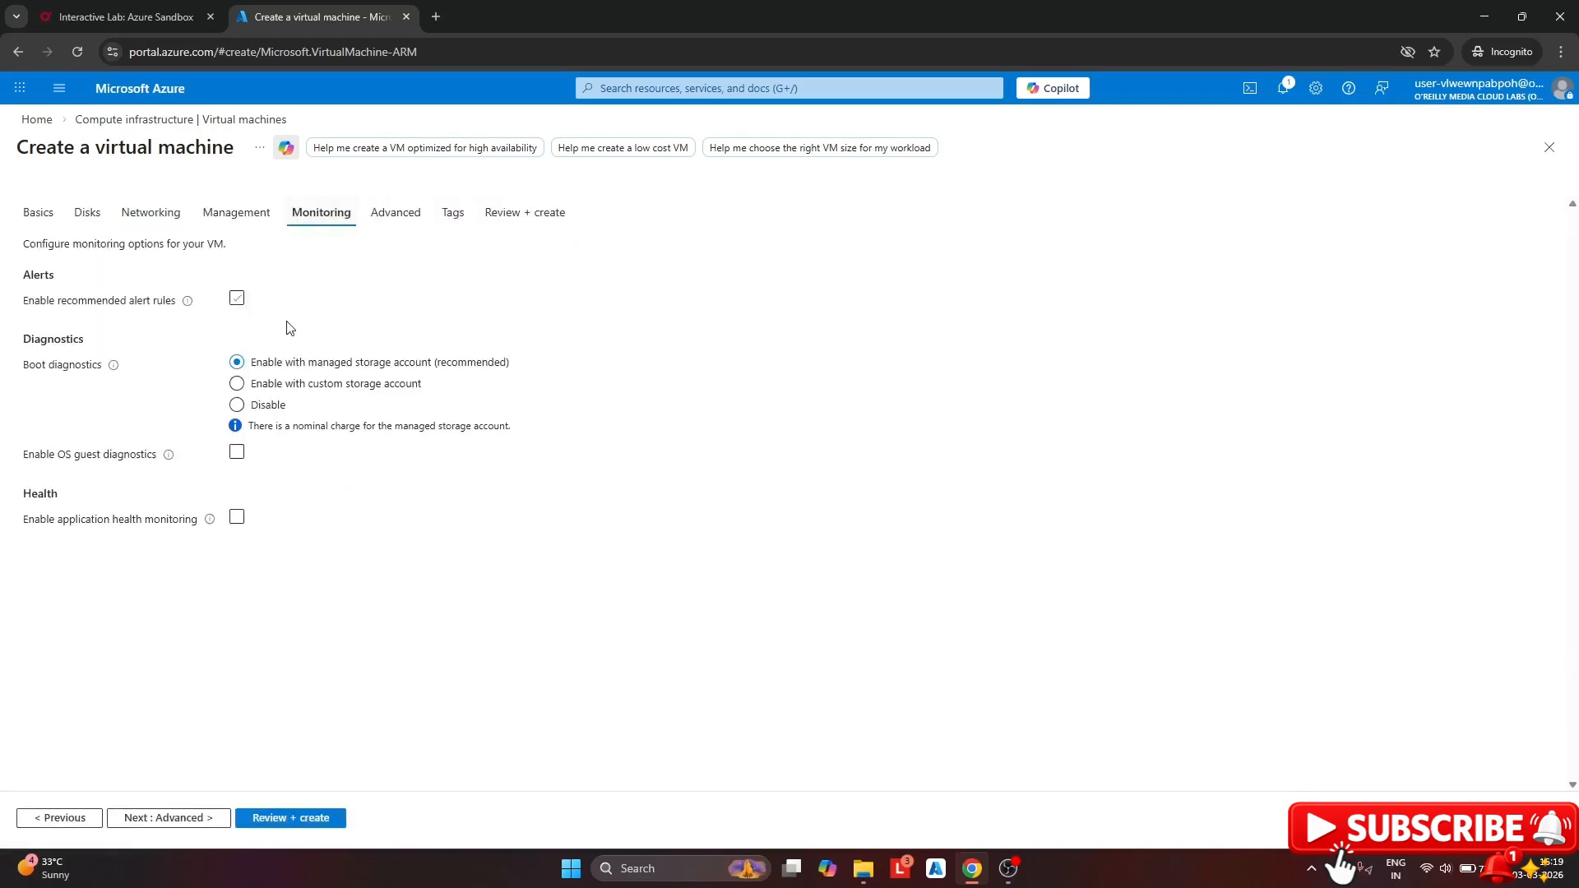
click(237, 405)
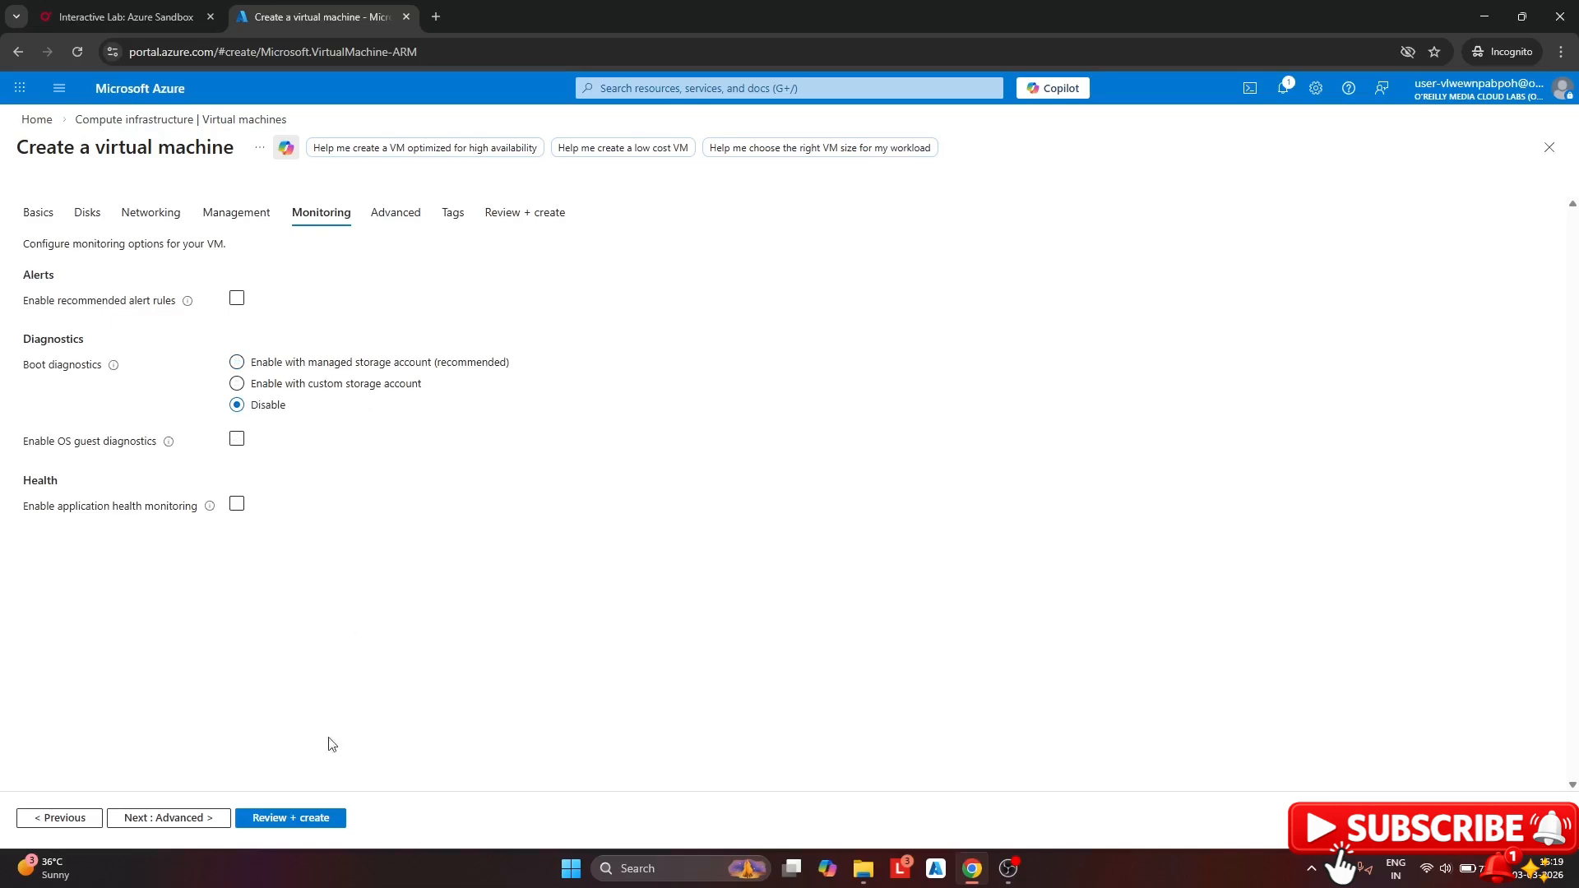
click(305, 817)
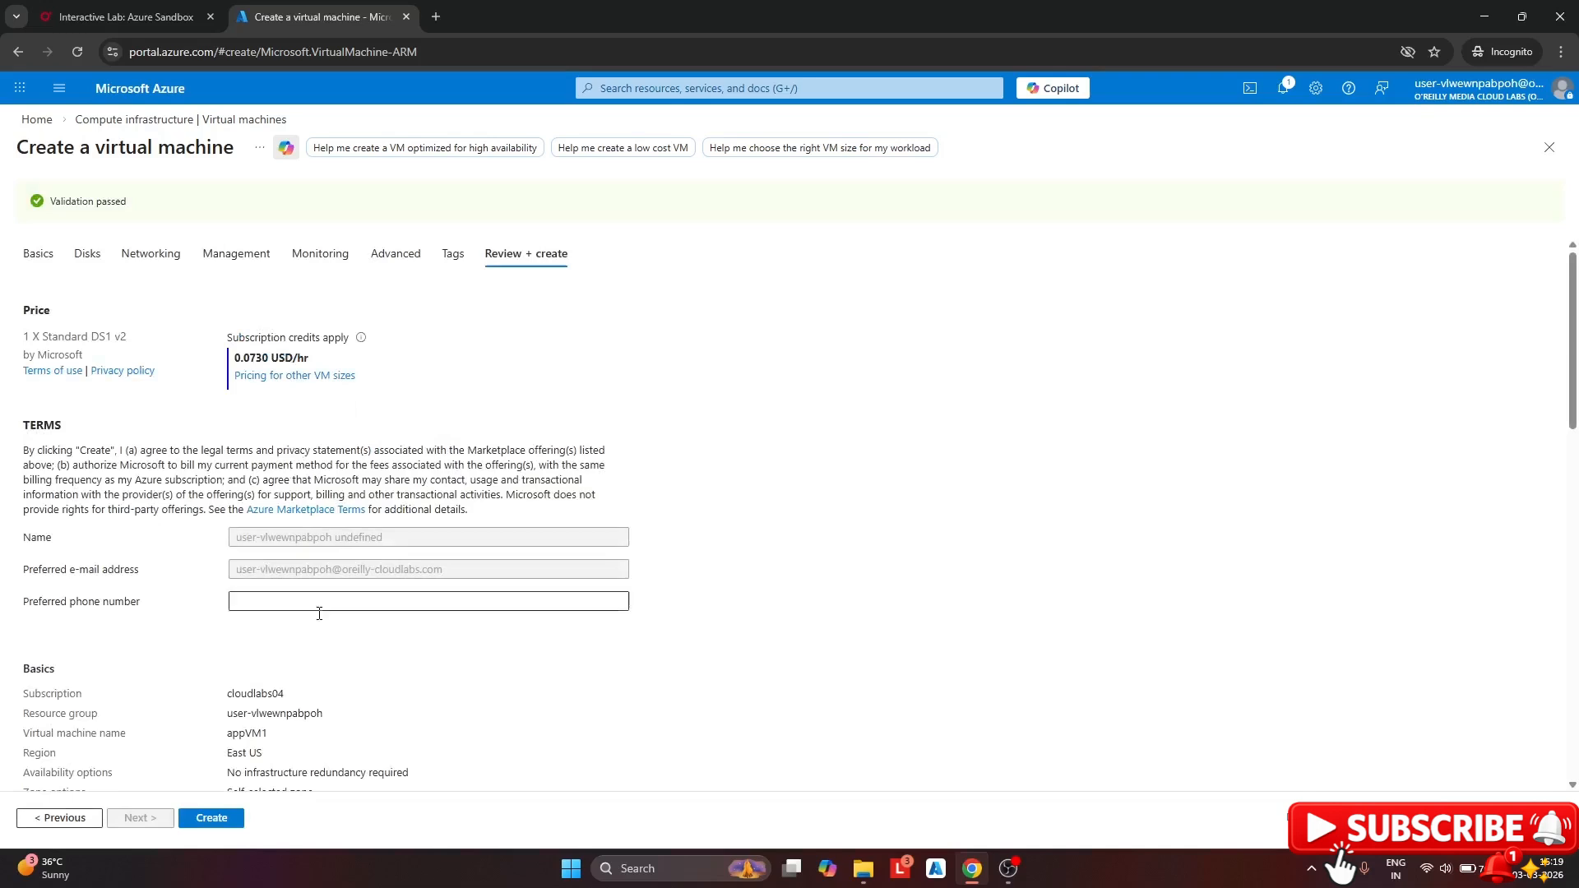
Create appVM1 and wait for the deployment to complete
click(227, 820)
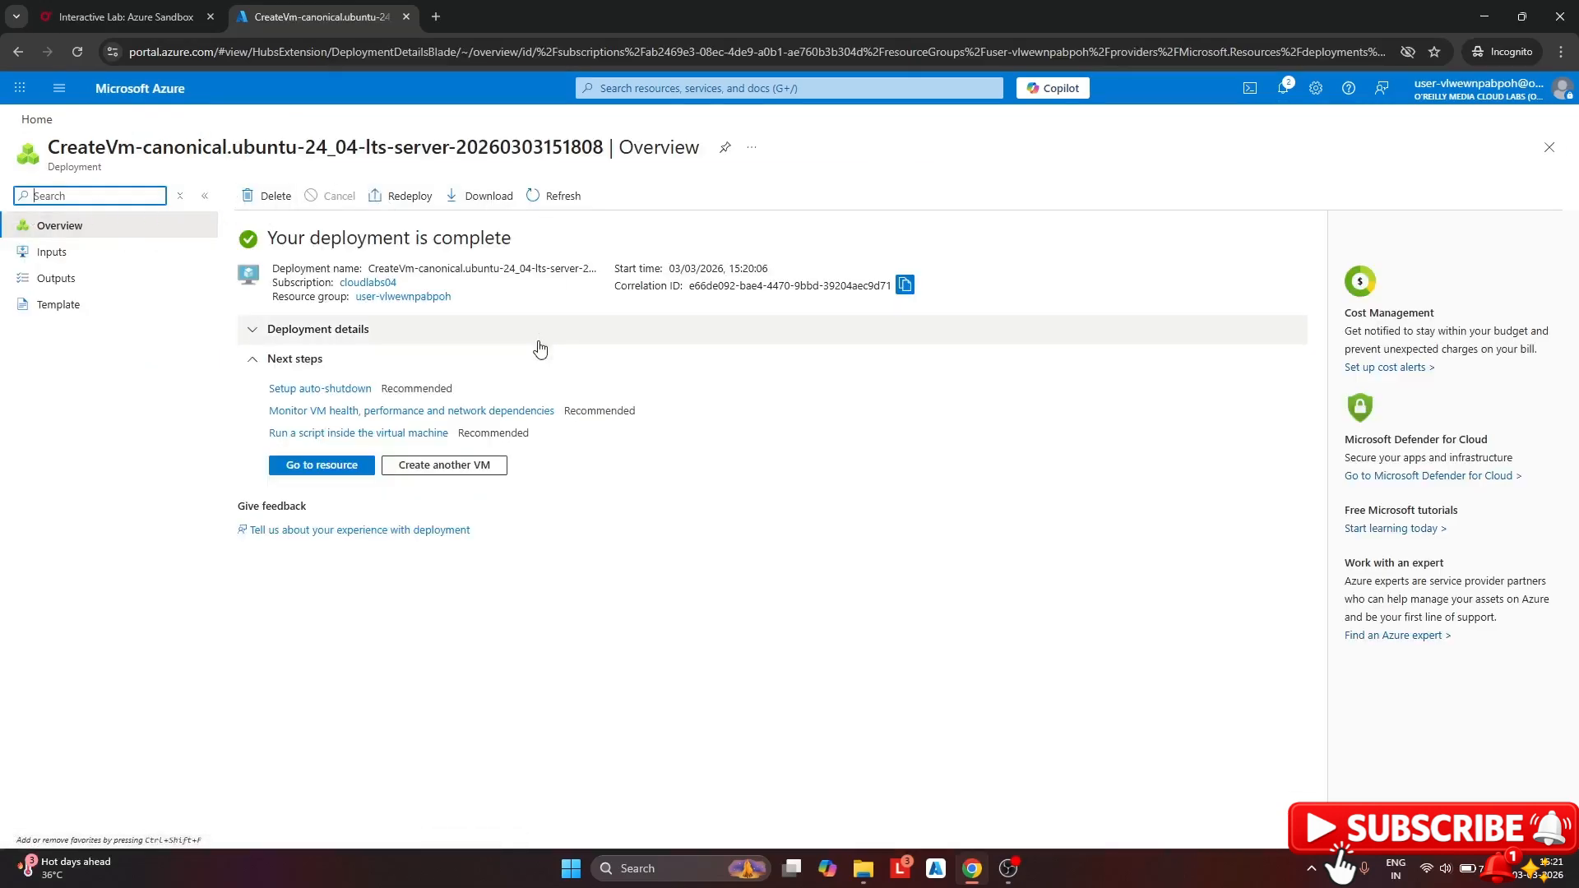
Start another VM in the existing resource group named appVM2, with no redundancy and Standard security
click(458, 466)
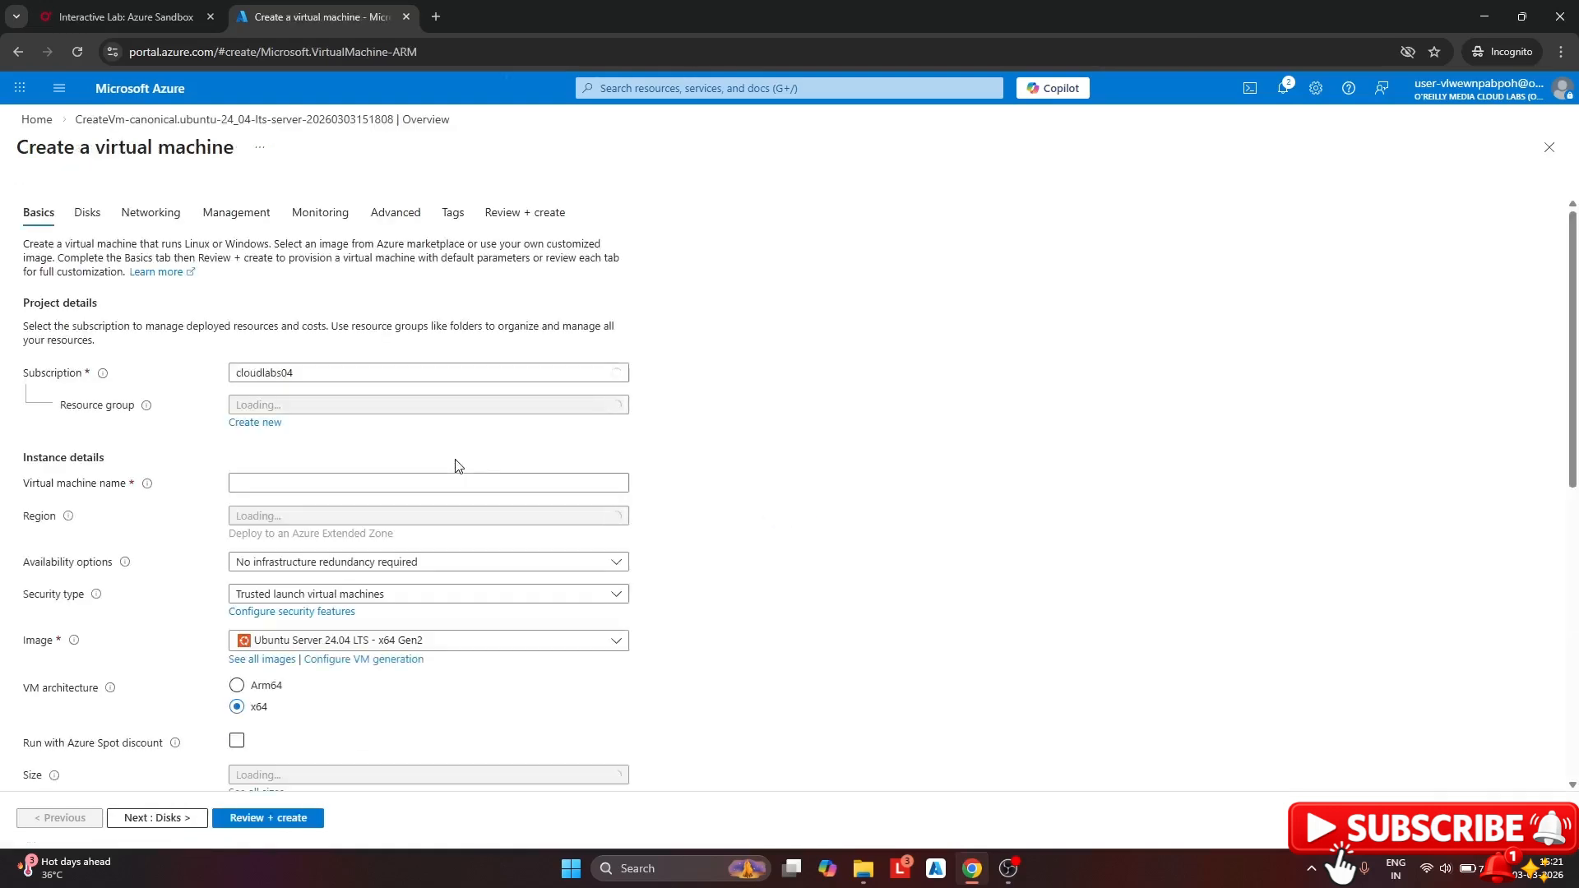
click(333, 406)
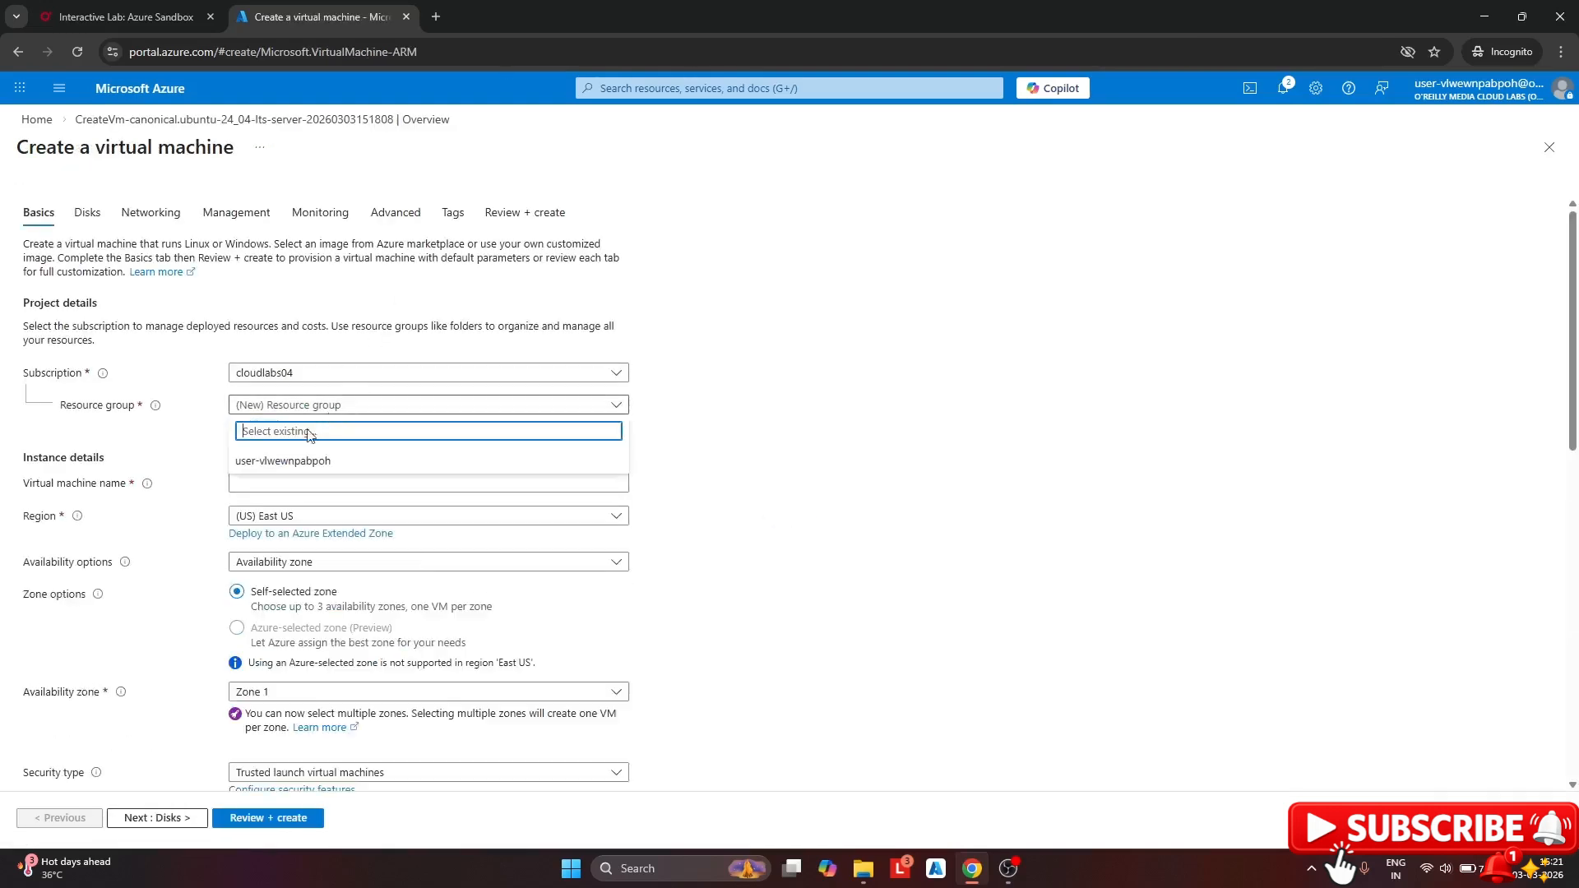
click(338, 458)
click(270, 481)
text(appVM2)
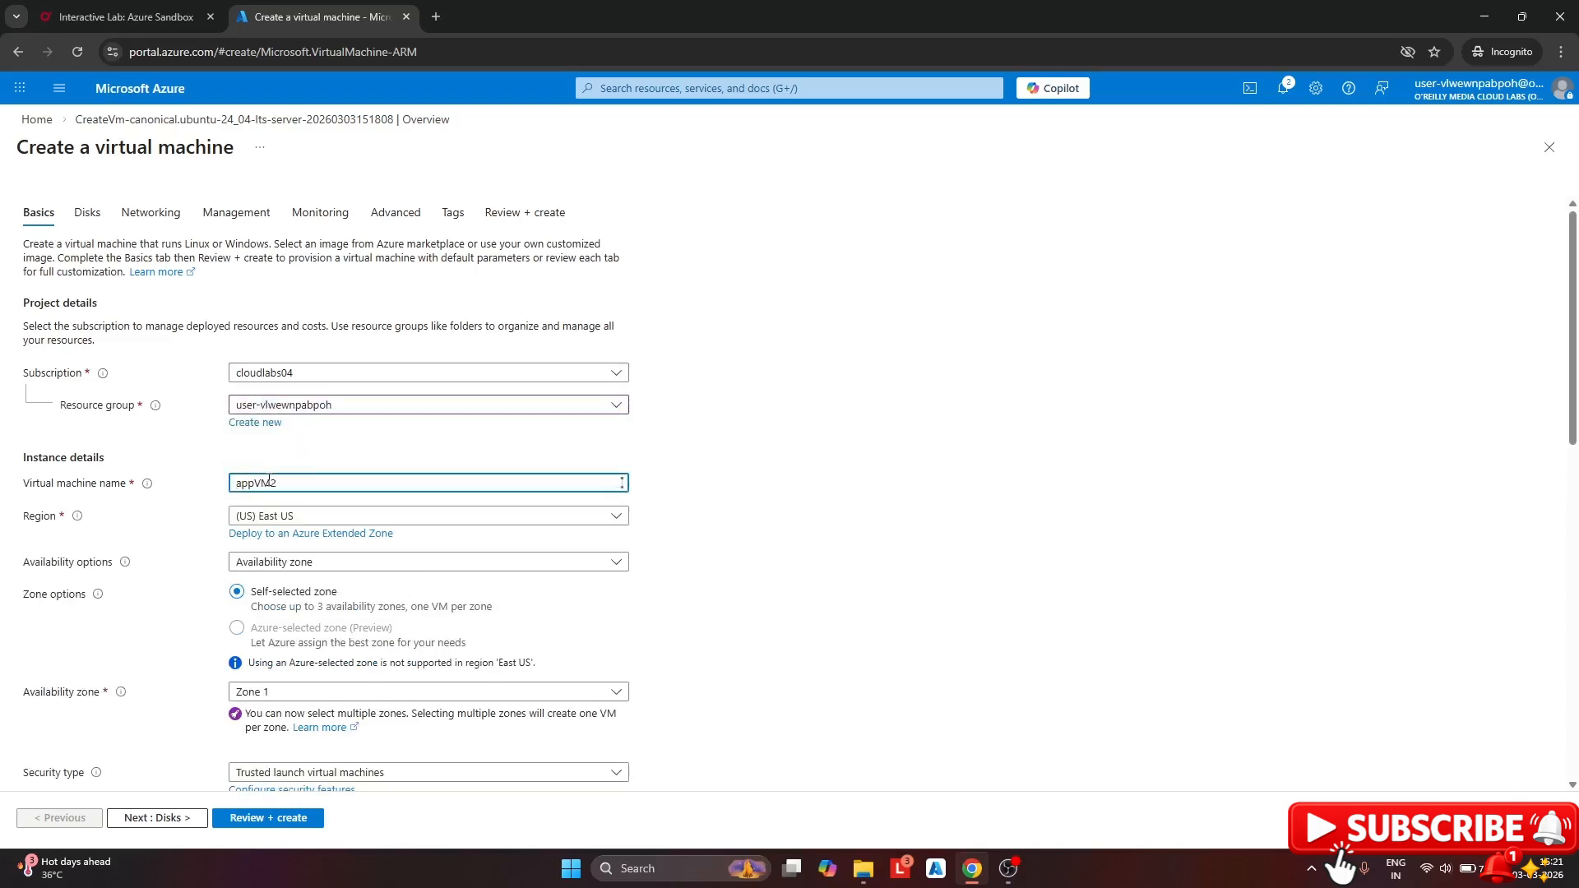
scroll(270, 480, down, 3)
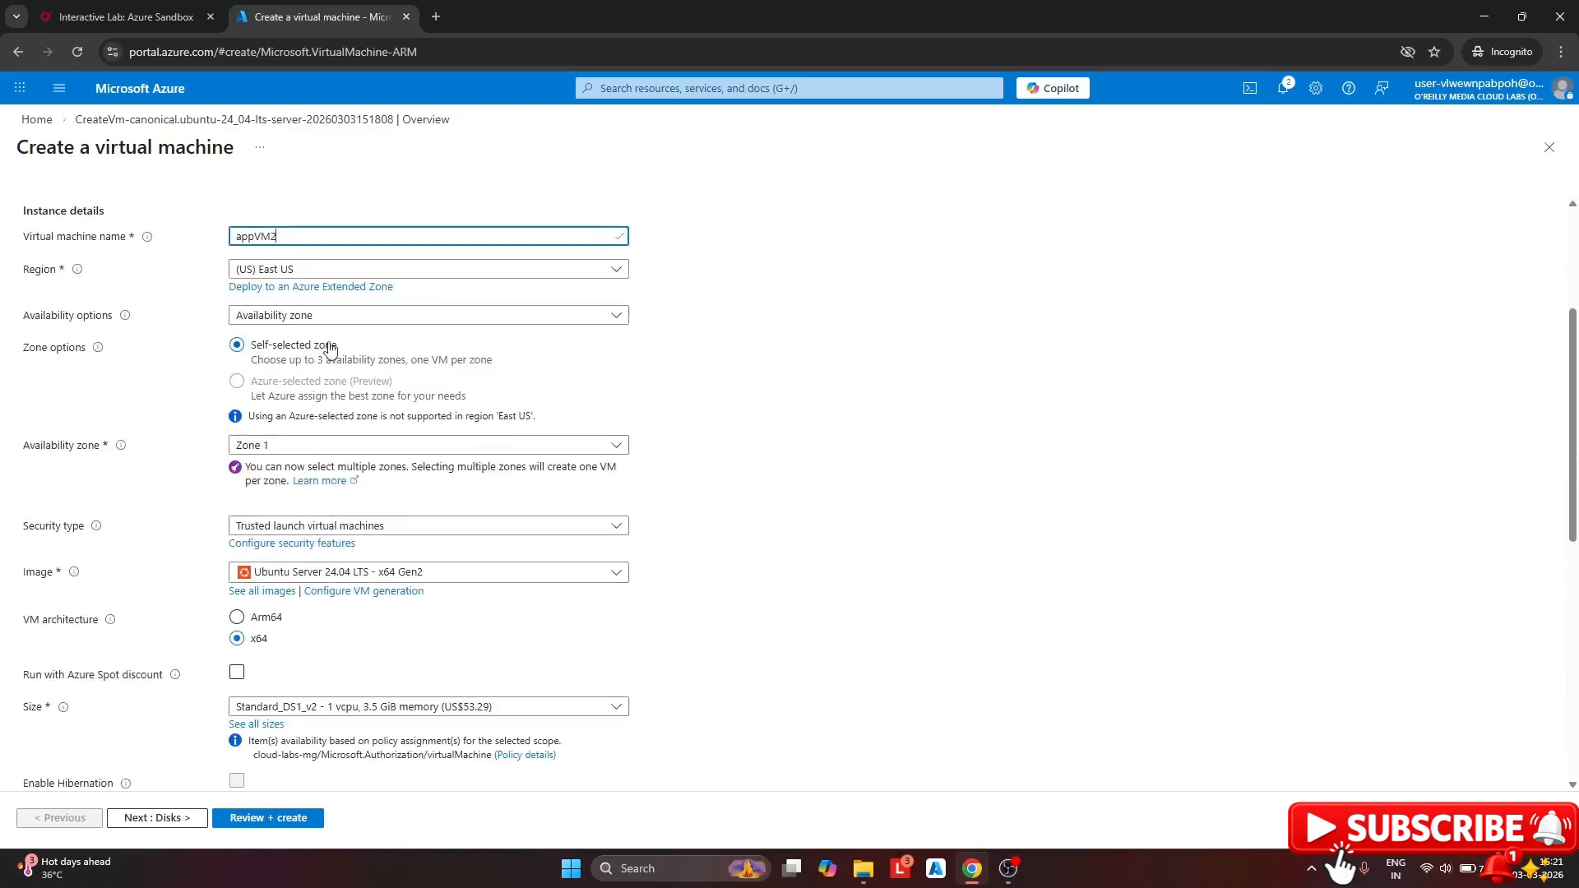
click(320, 314)
click(317, 340)
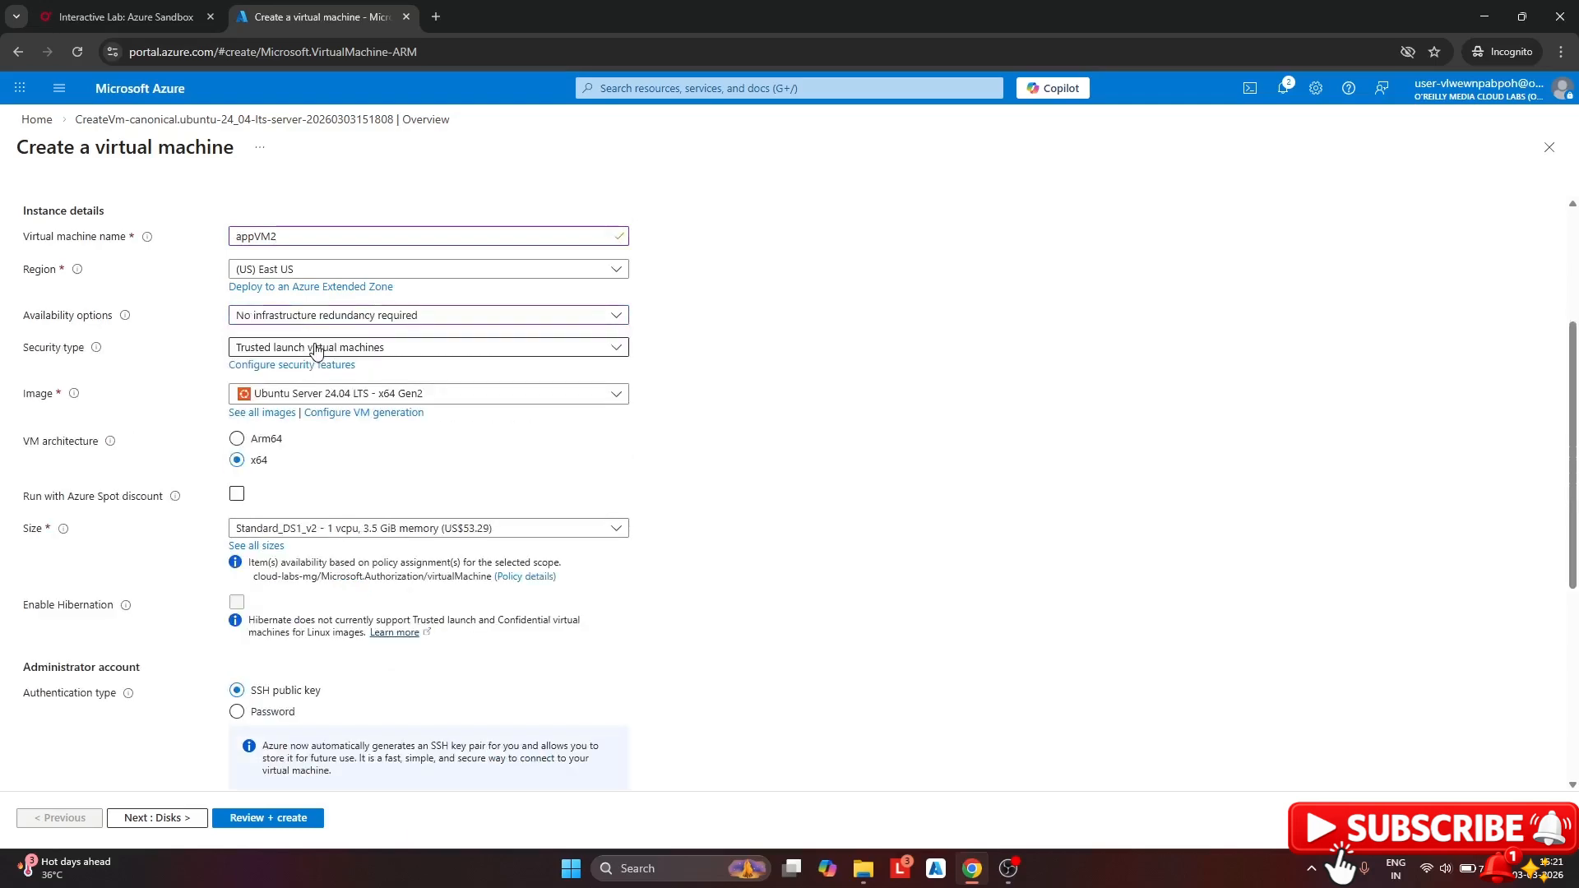
click(317, 347)
click(313, 372)
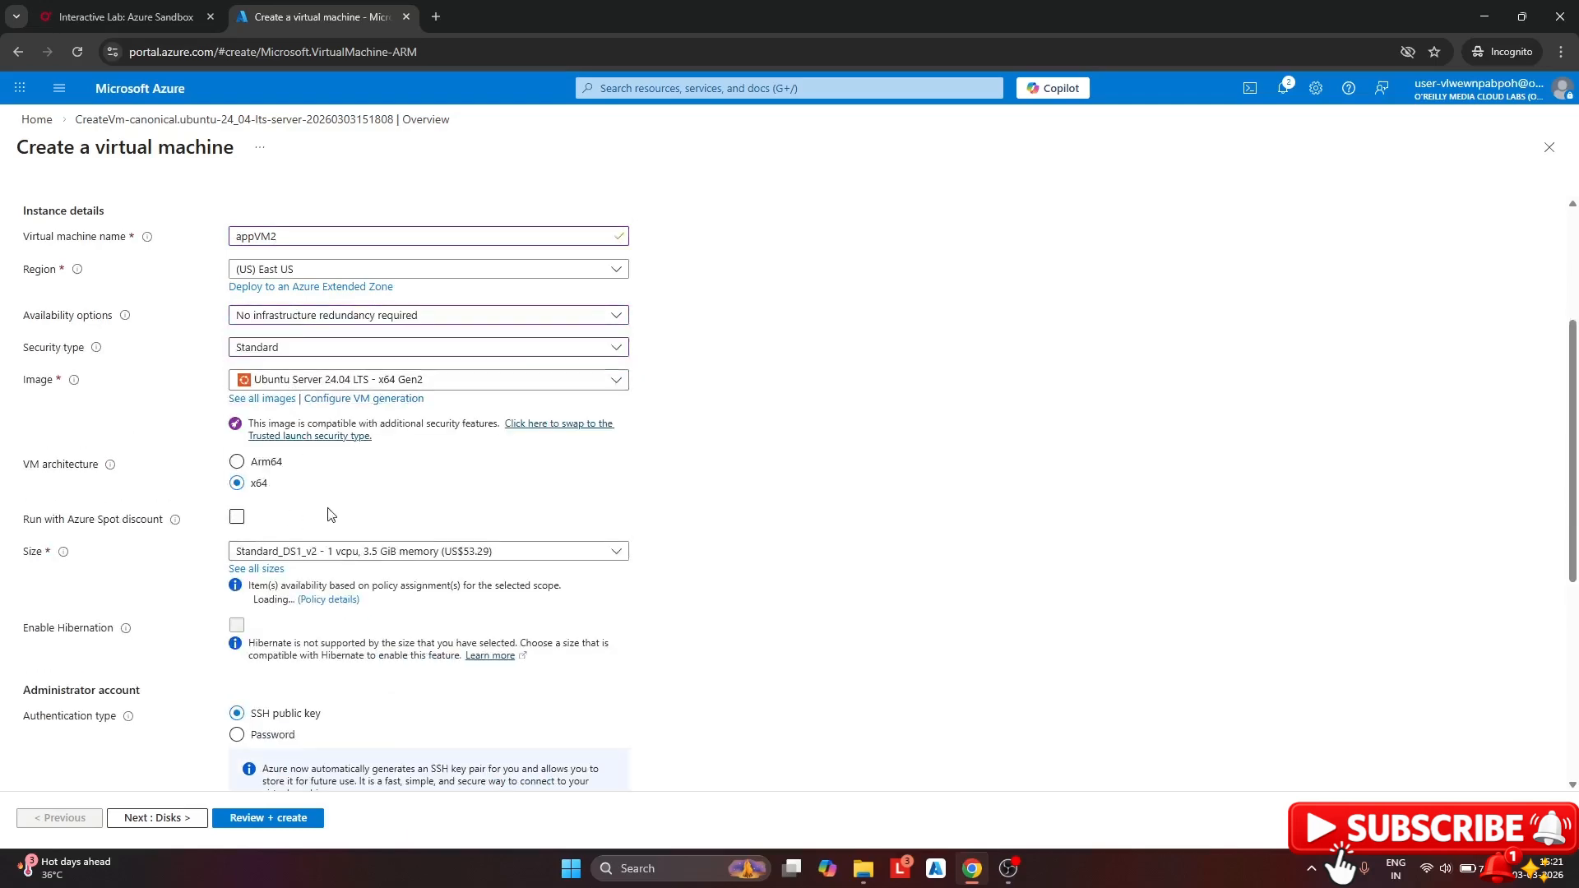
scroll(332, 514, down, 2)
Use password authentication with admin username azureuser and the admin password entered and confirmed
click(261, 572)
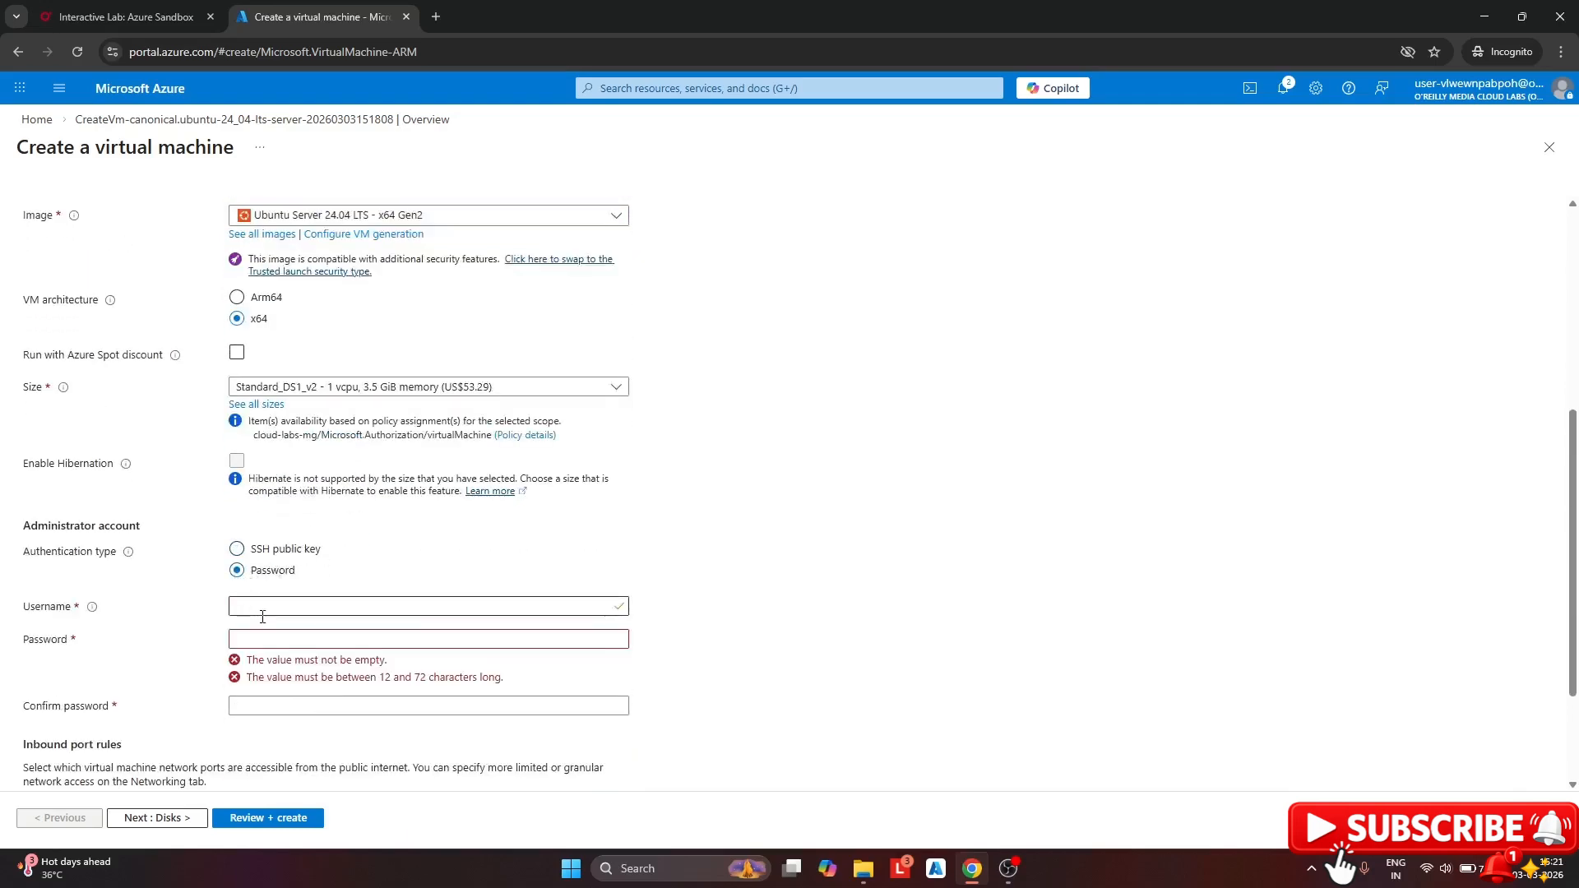
click(278, 601)
text(azureuser)
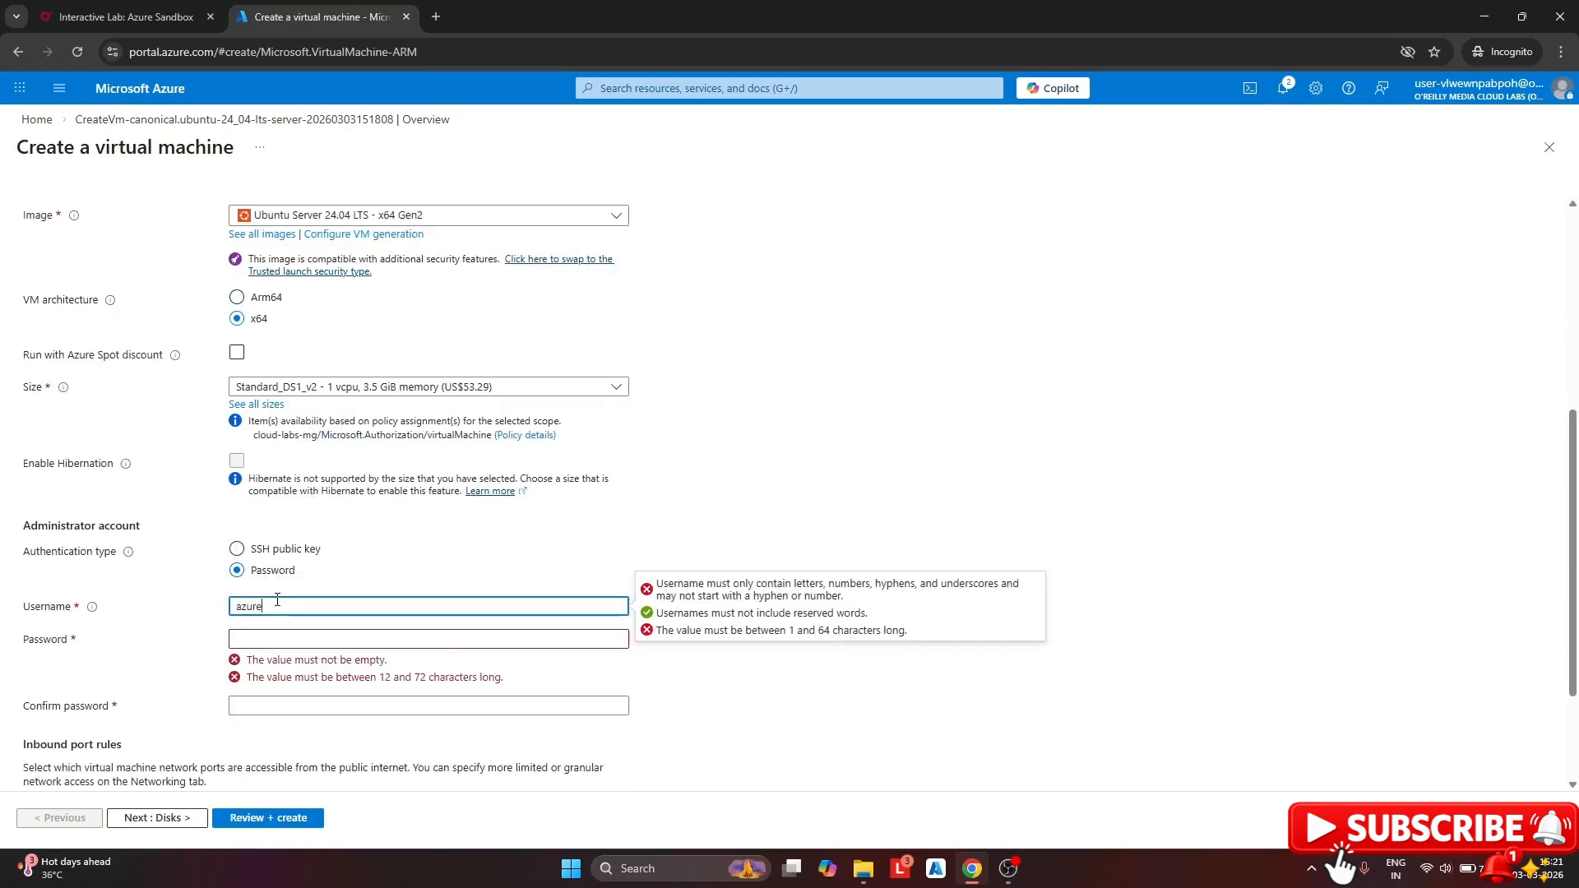
click(271, 636)
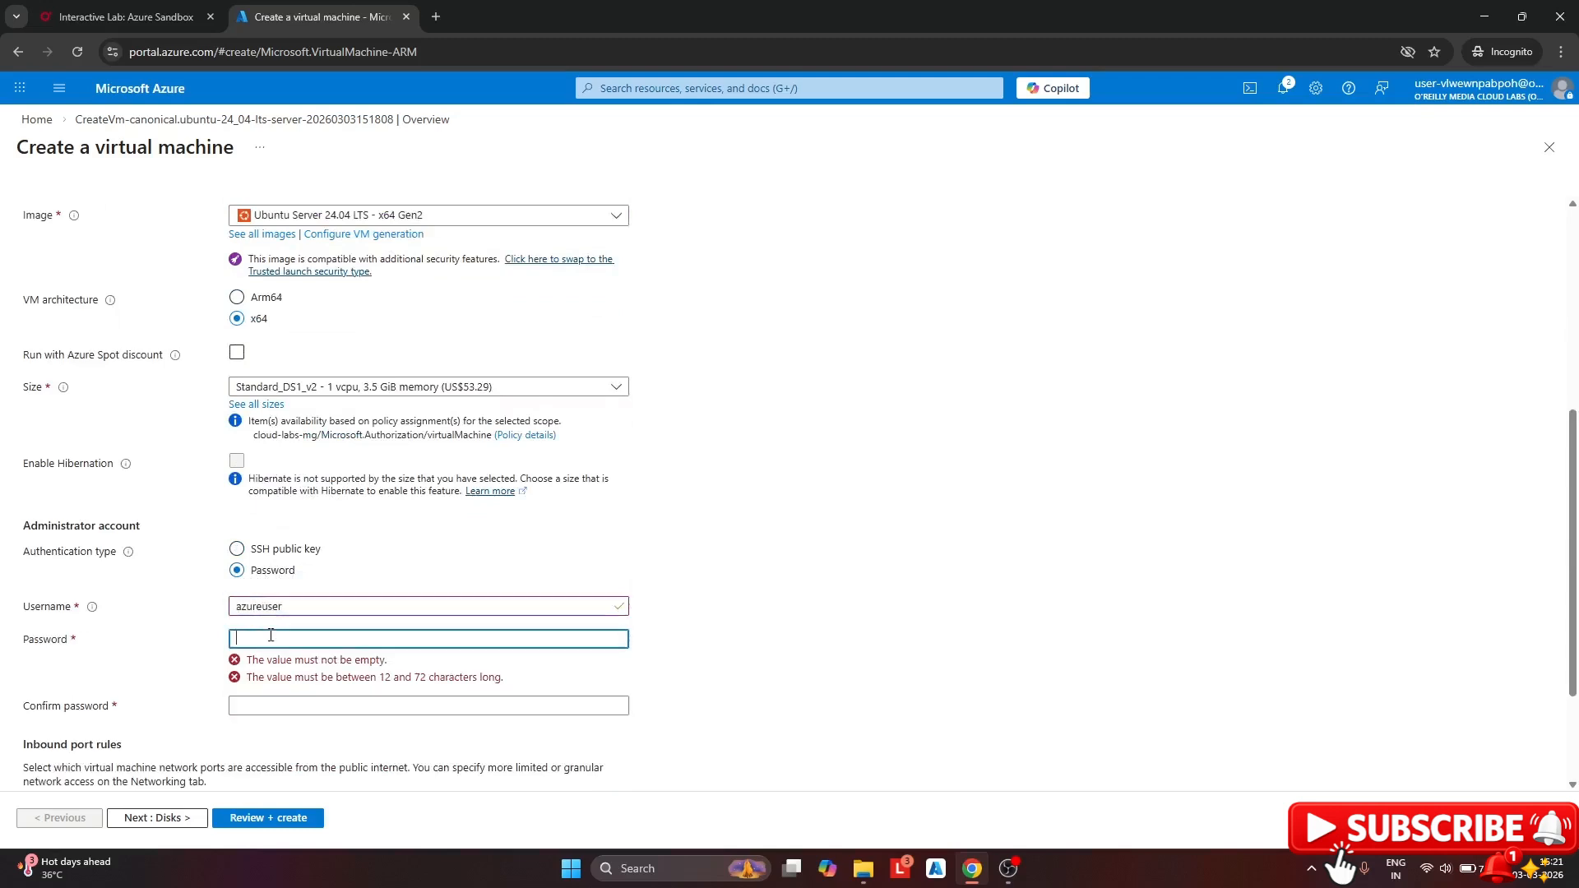
text(••••••)
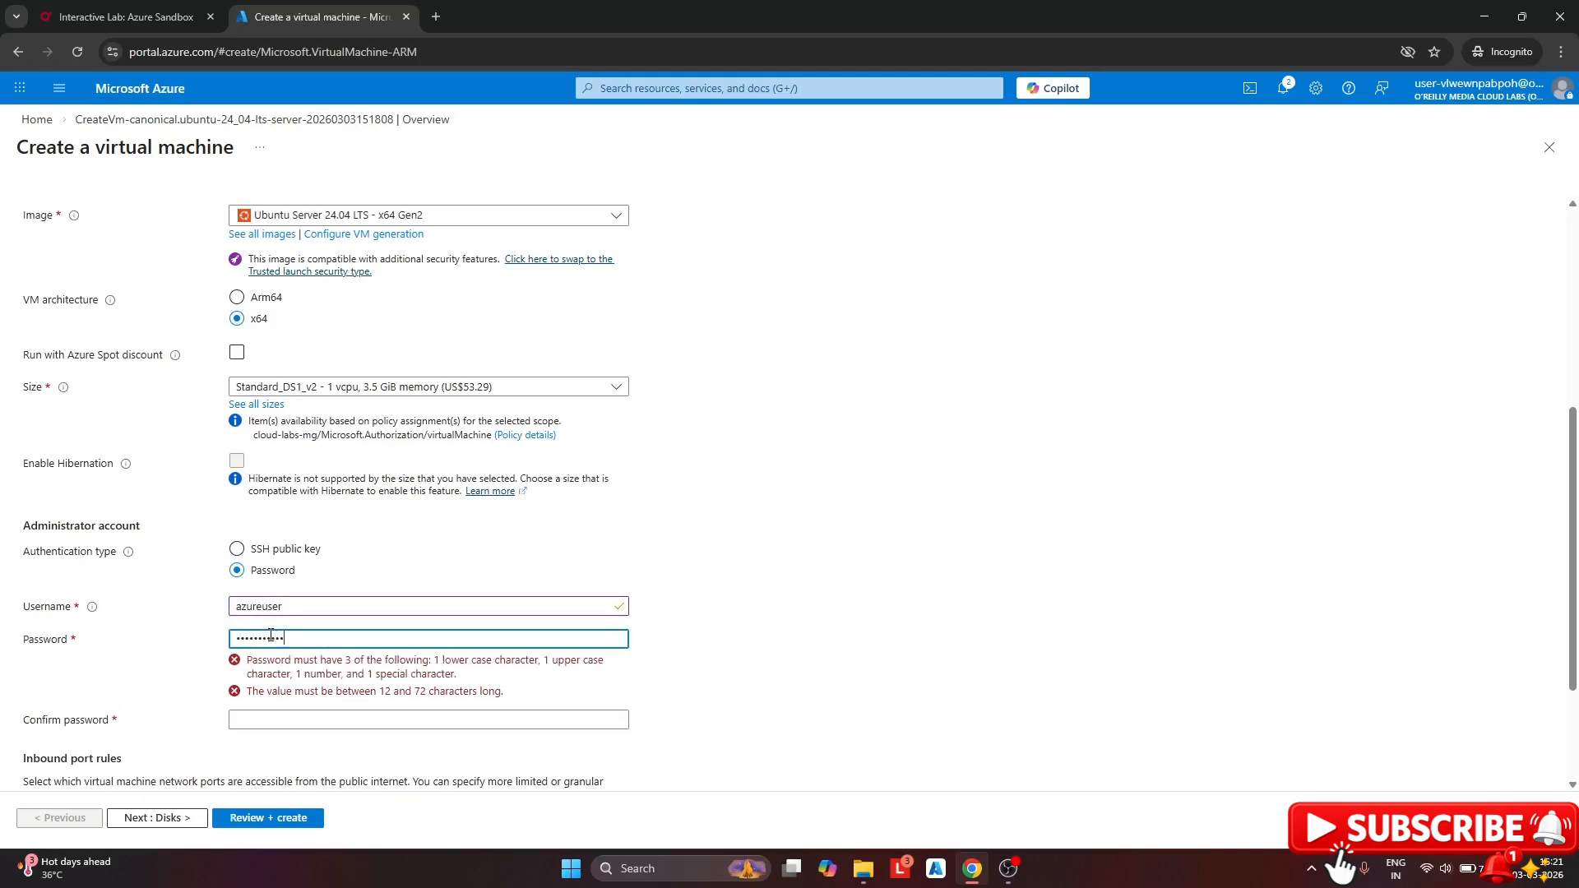
click(256, 673)
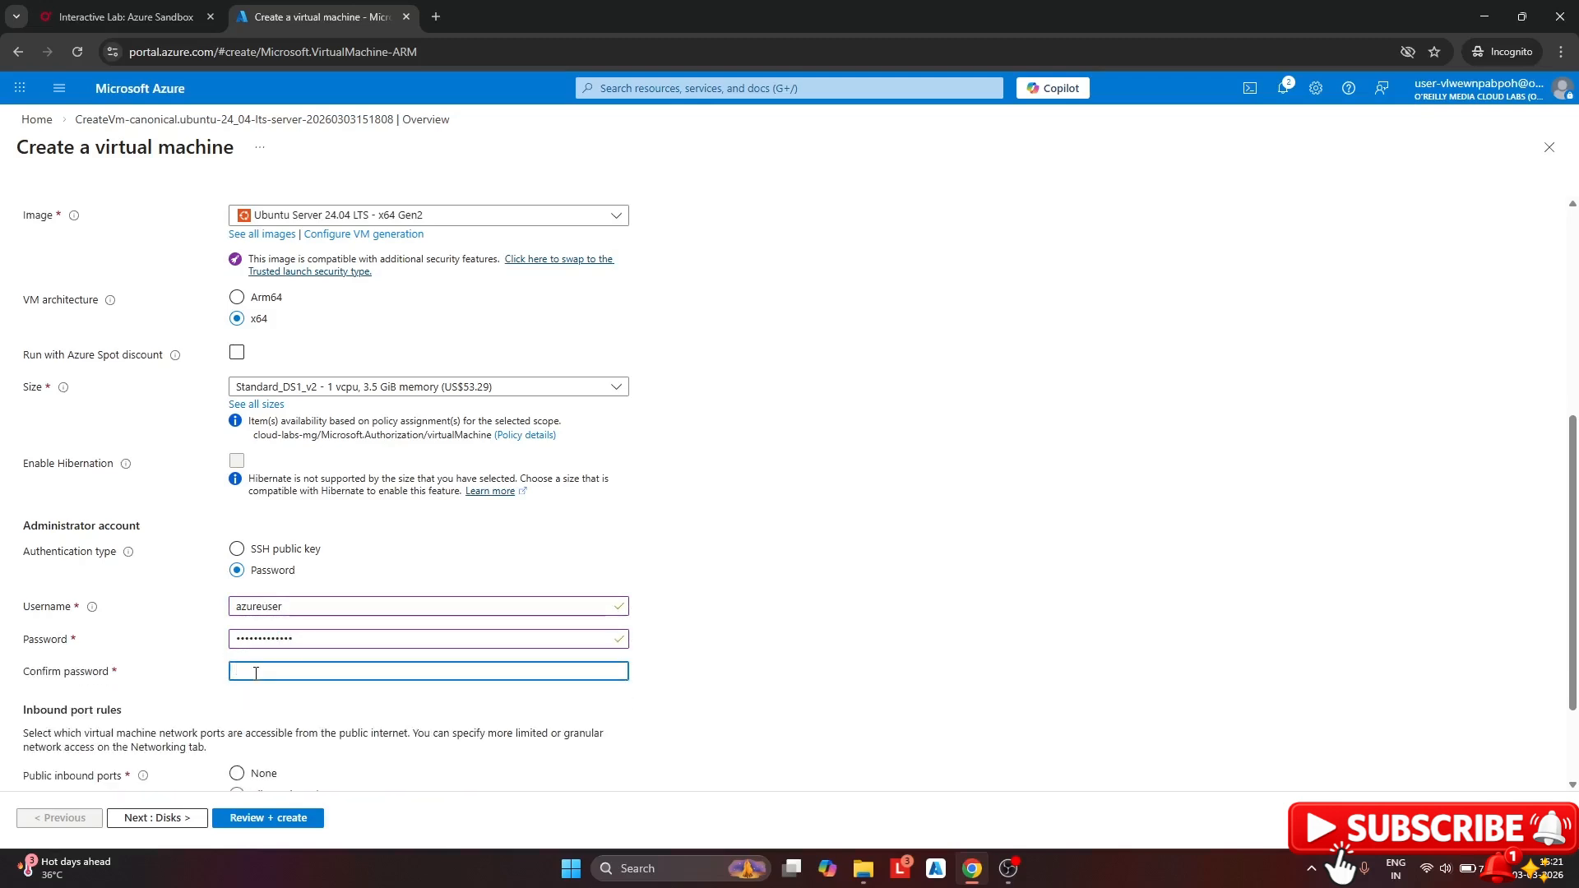
text(•••••••)
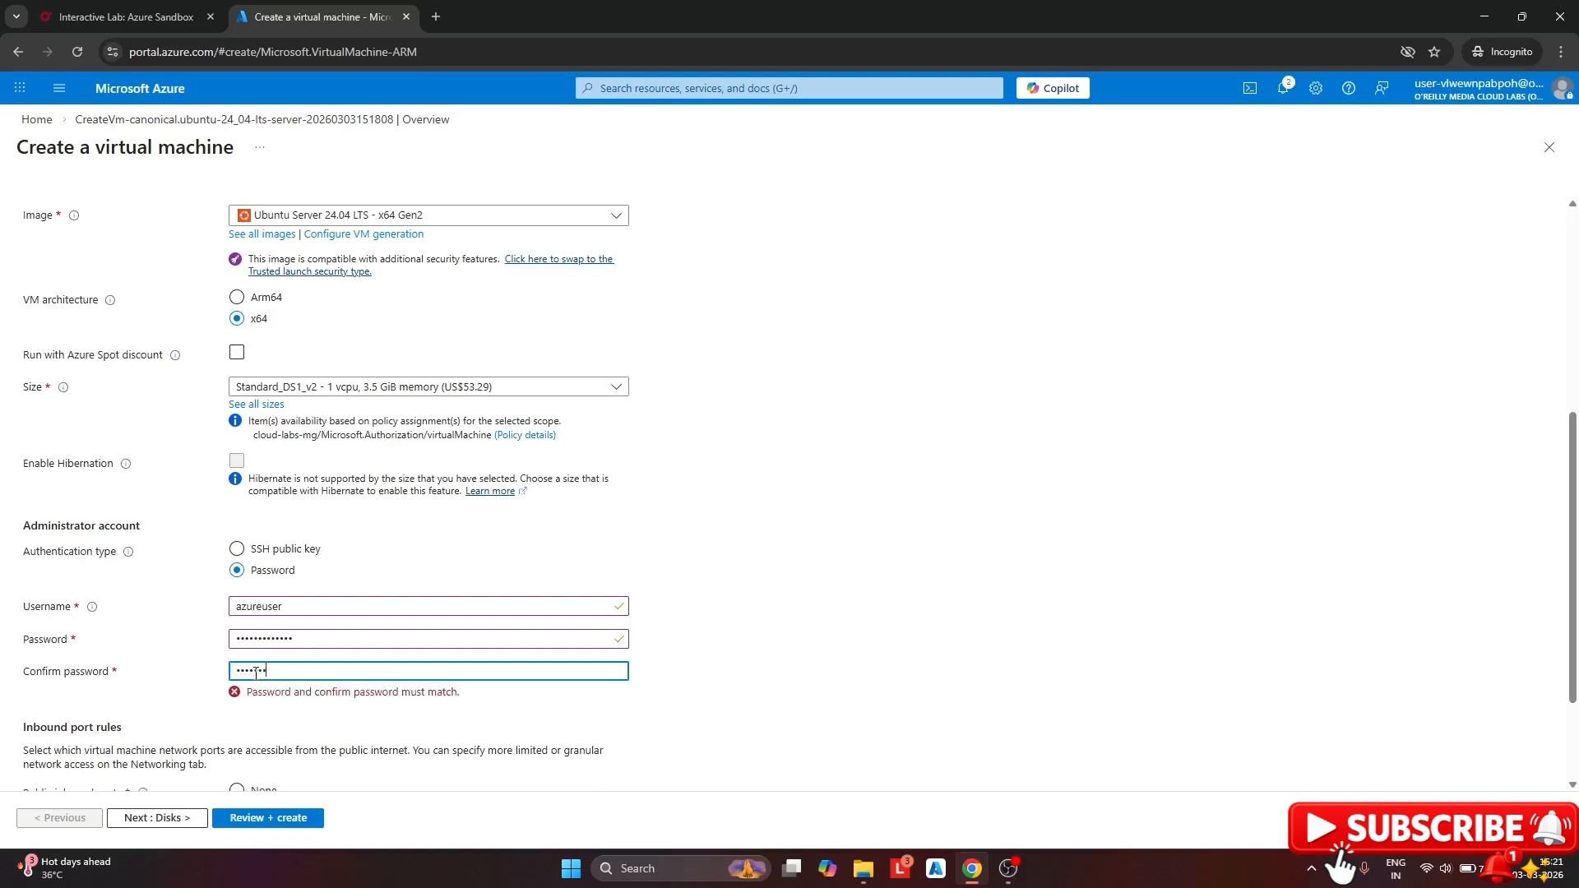
text(••)
scroll(448, 547, down, 1)
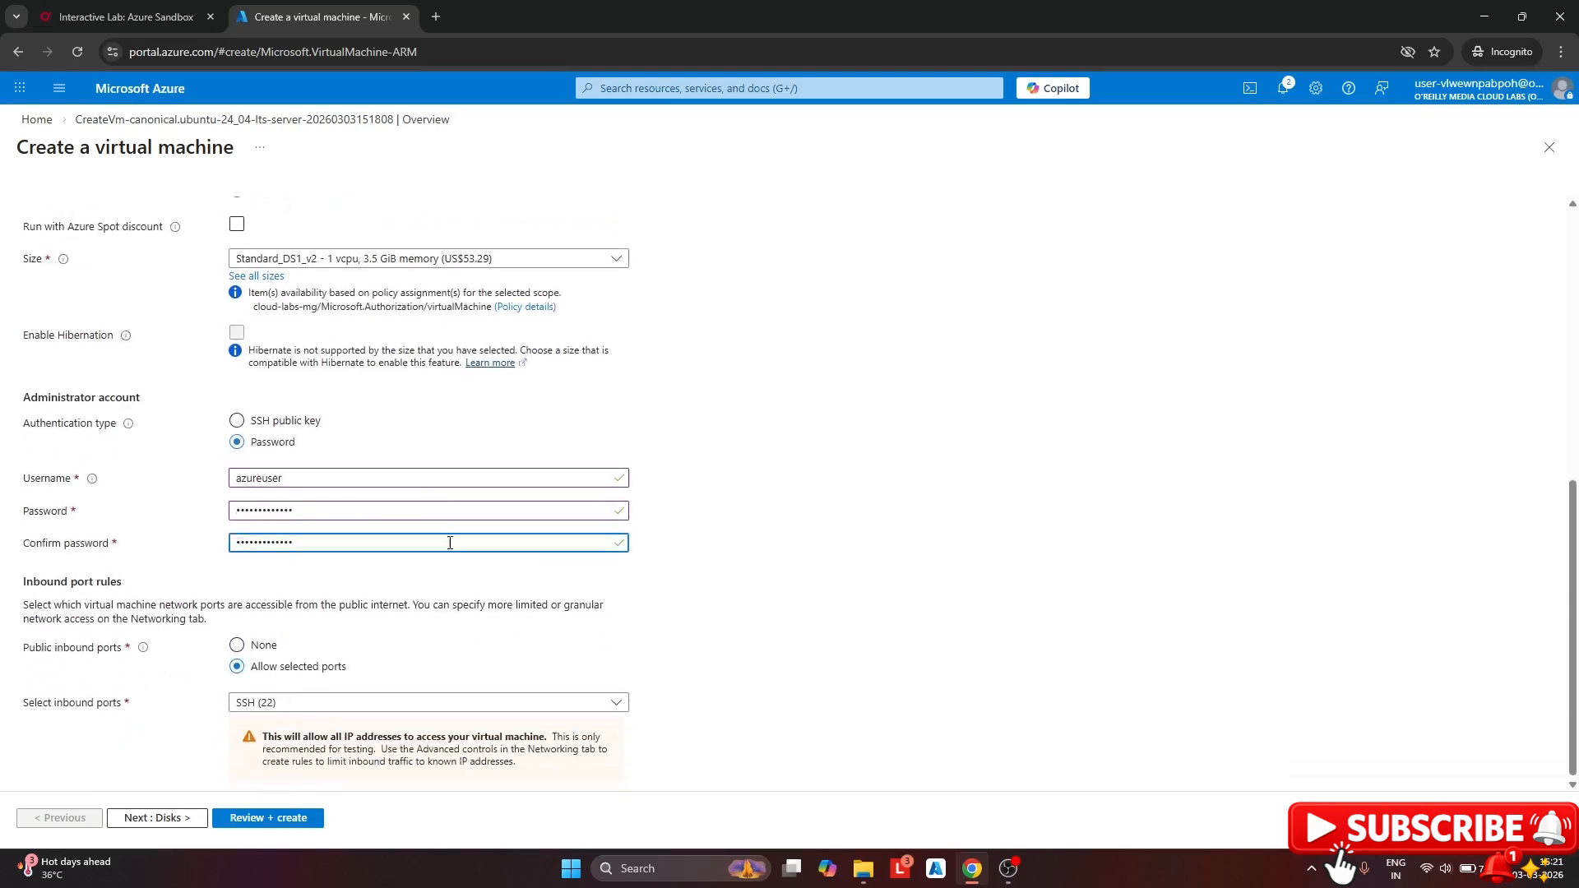
scroll(329, 461, up, 5)
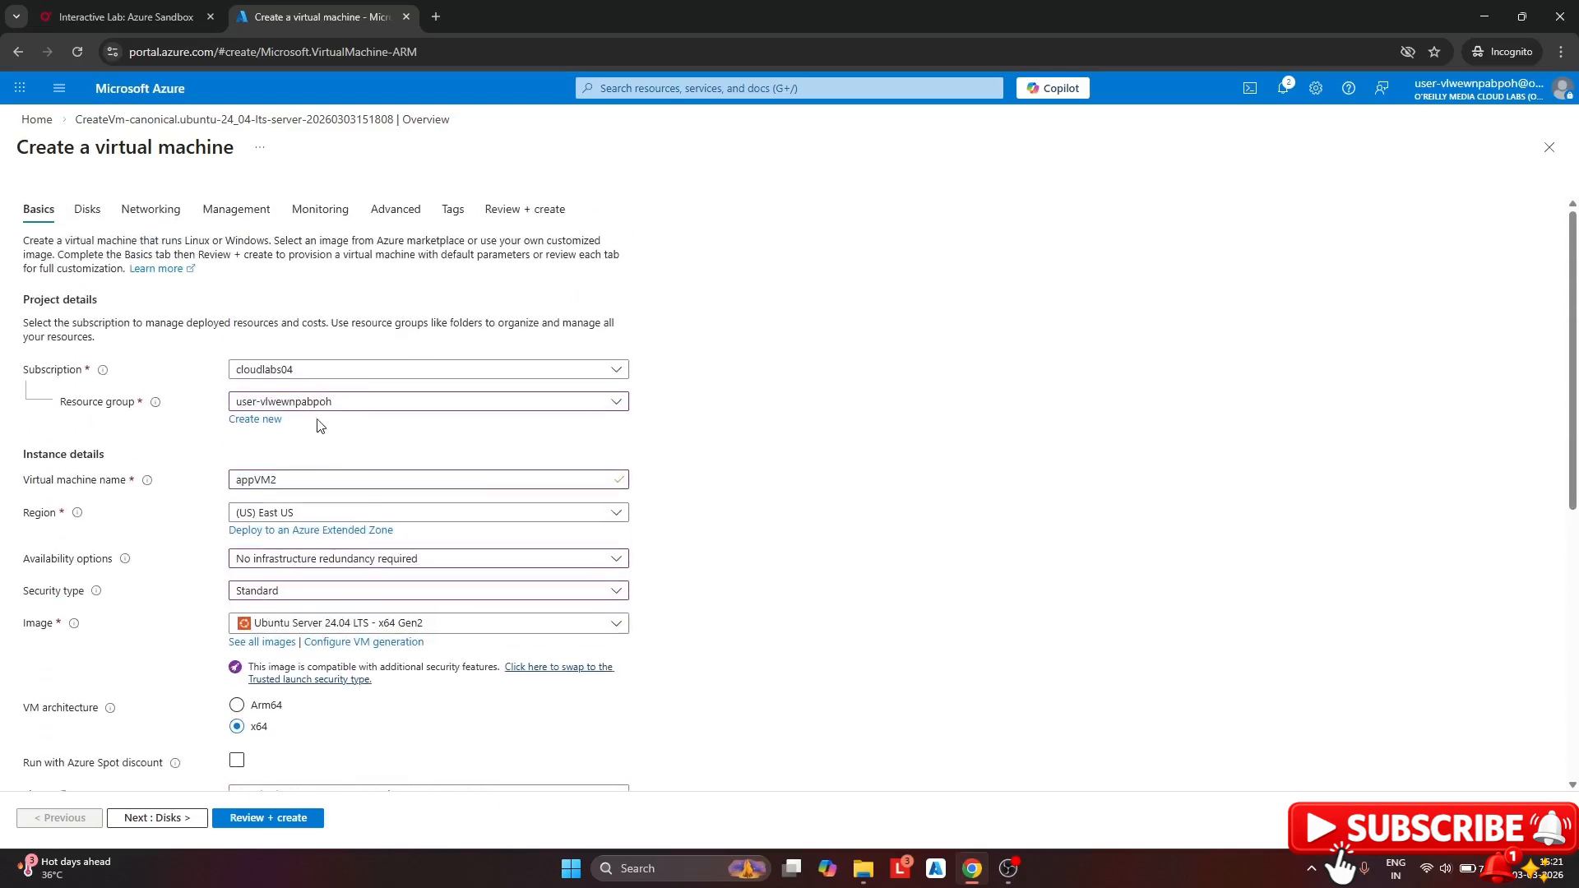
On the Networking tab, put the VM on appVnet's backendSubent with no public IP
click(145, 219)
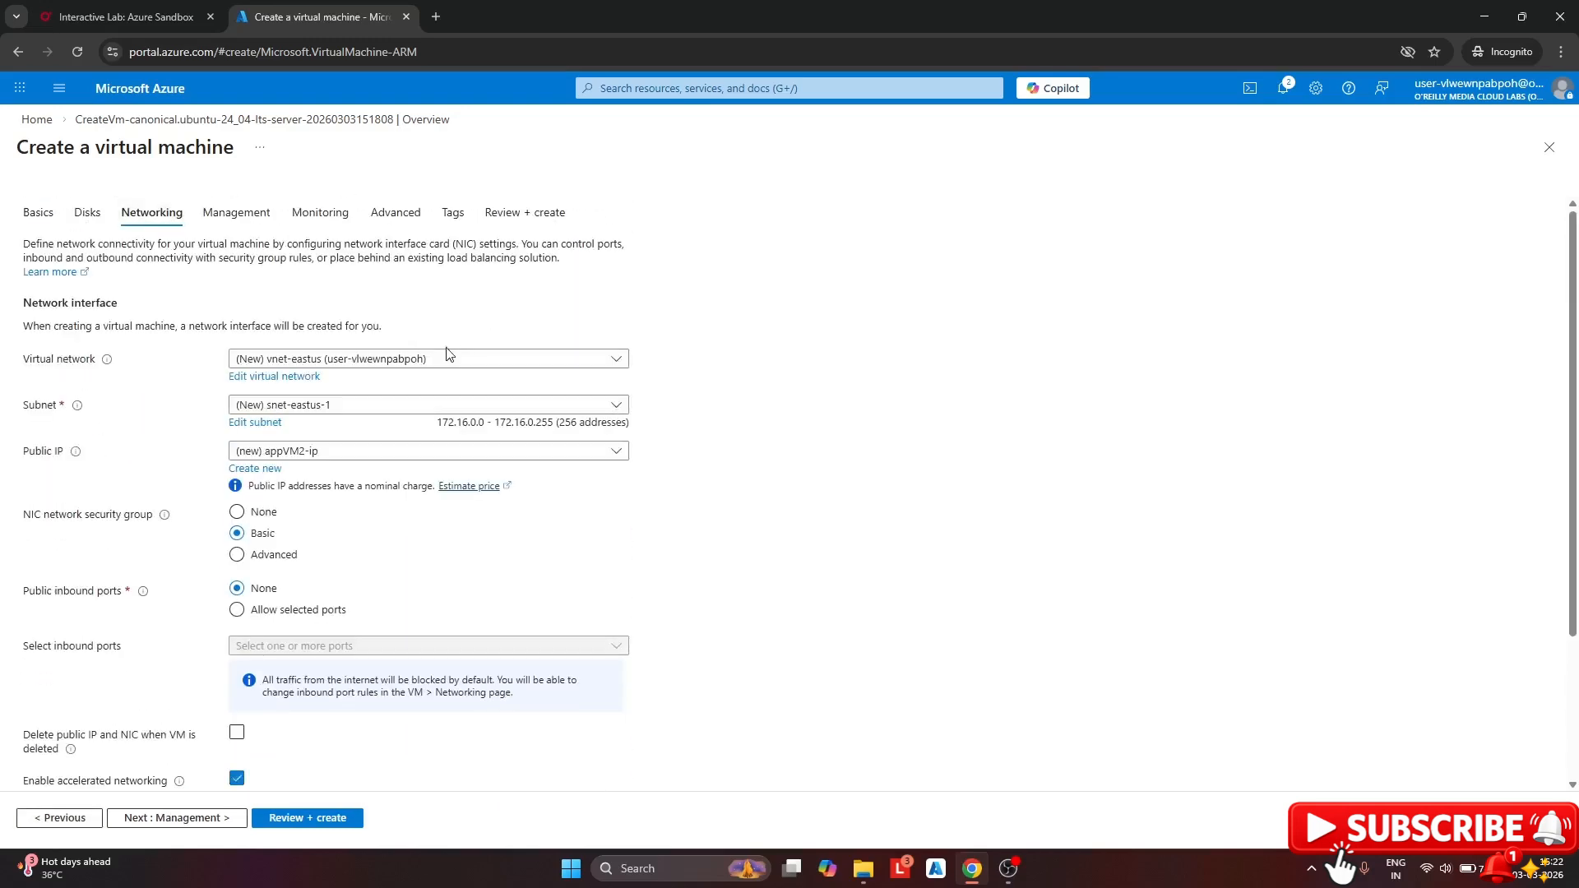
click(446, 358)
click(343, 443)
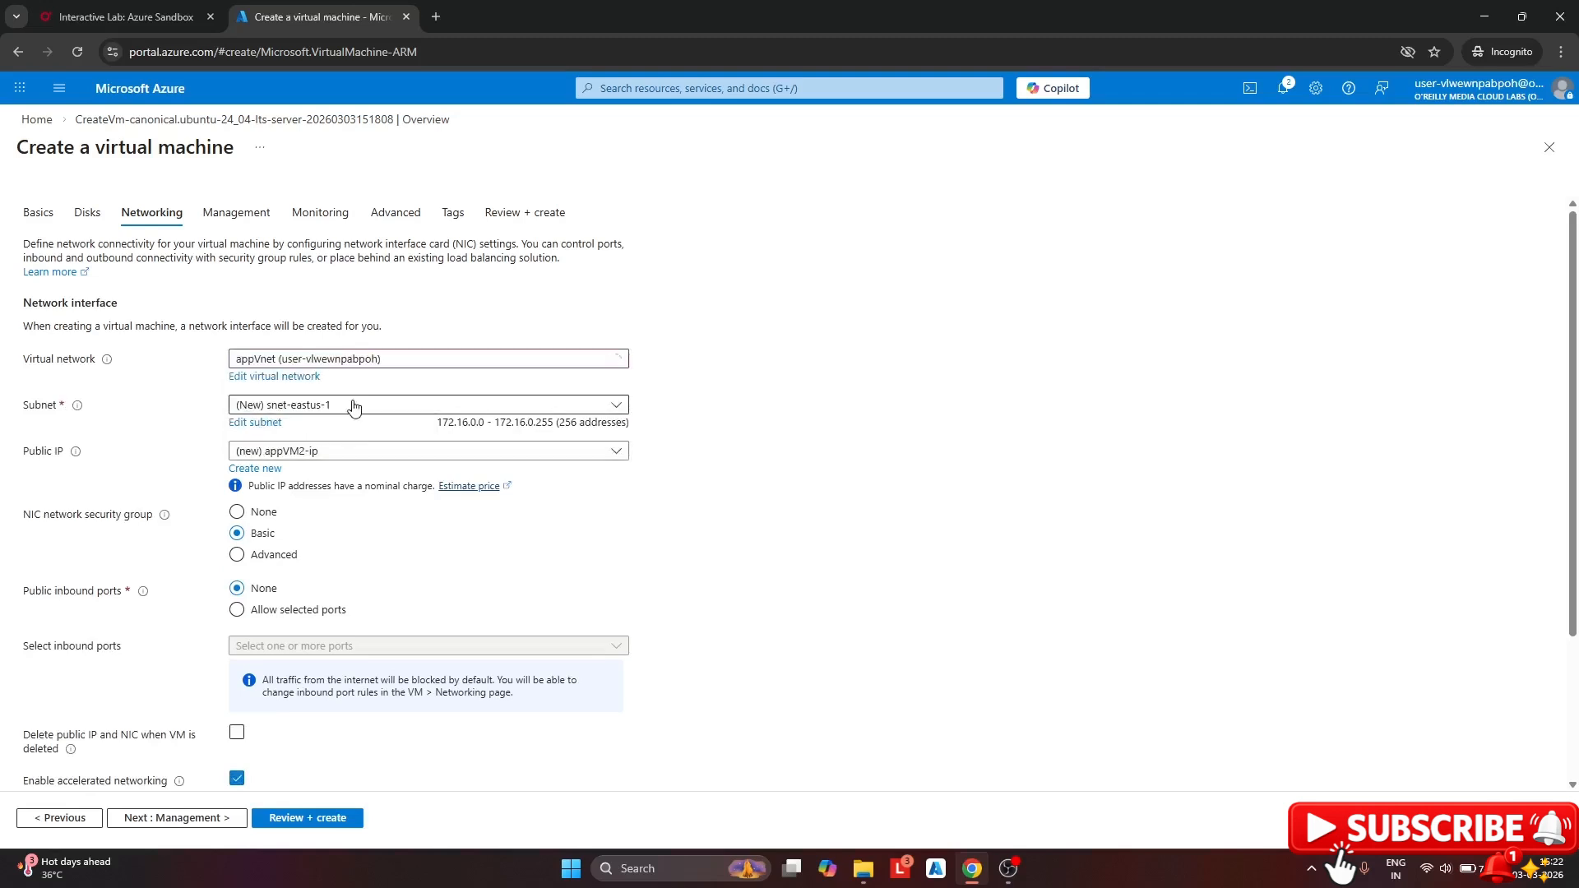
click(353, 405)
click(296, 497)
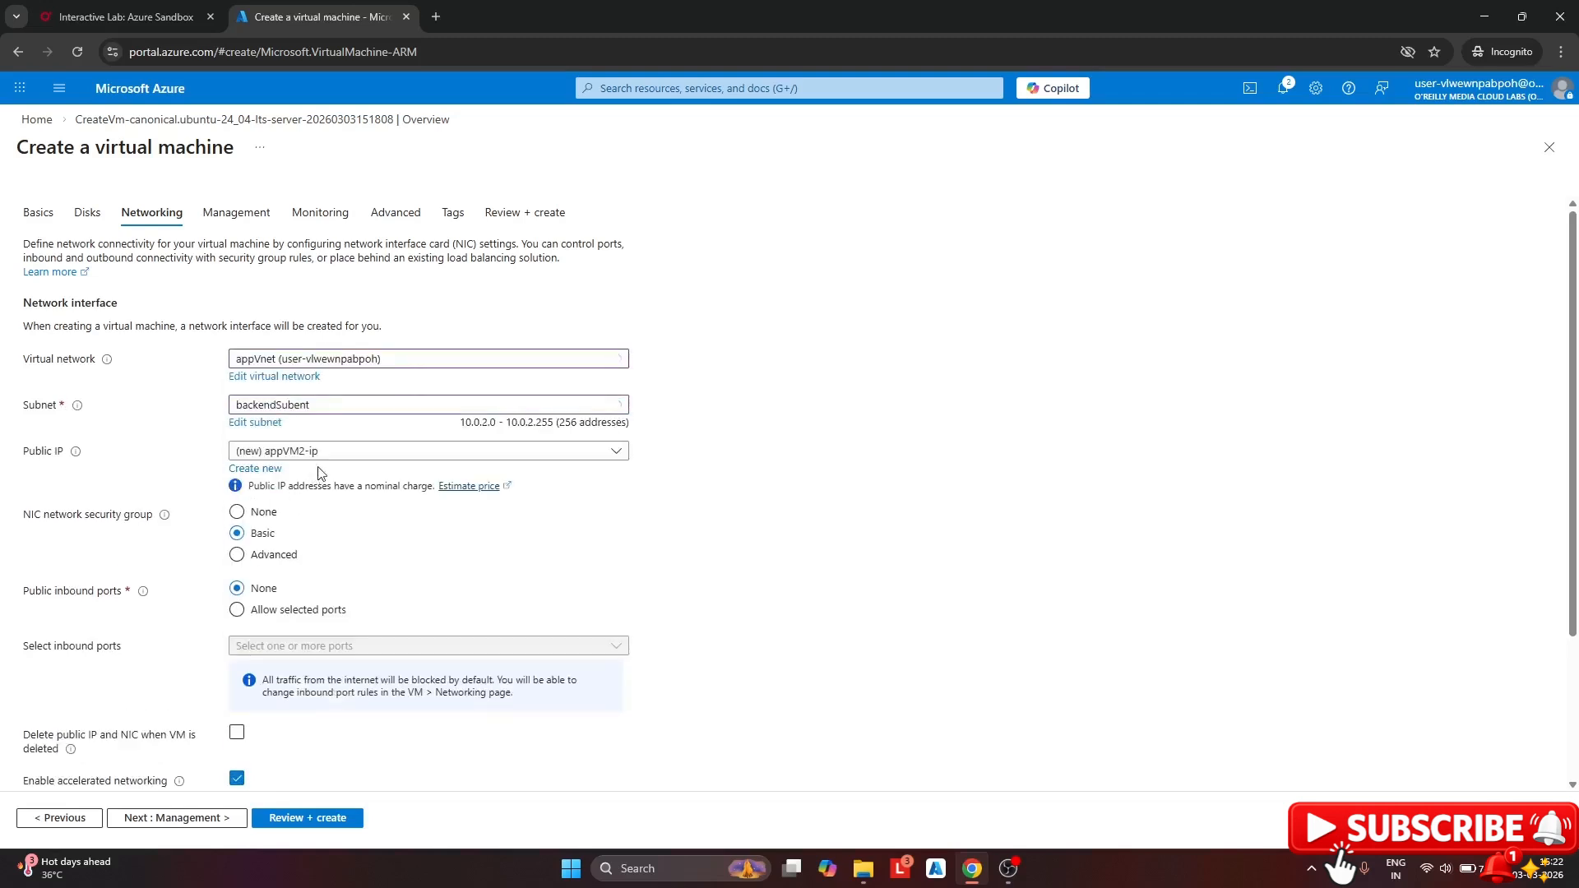
click(342, 460)
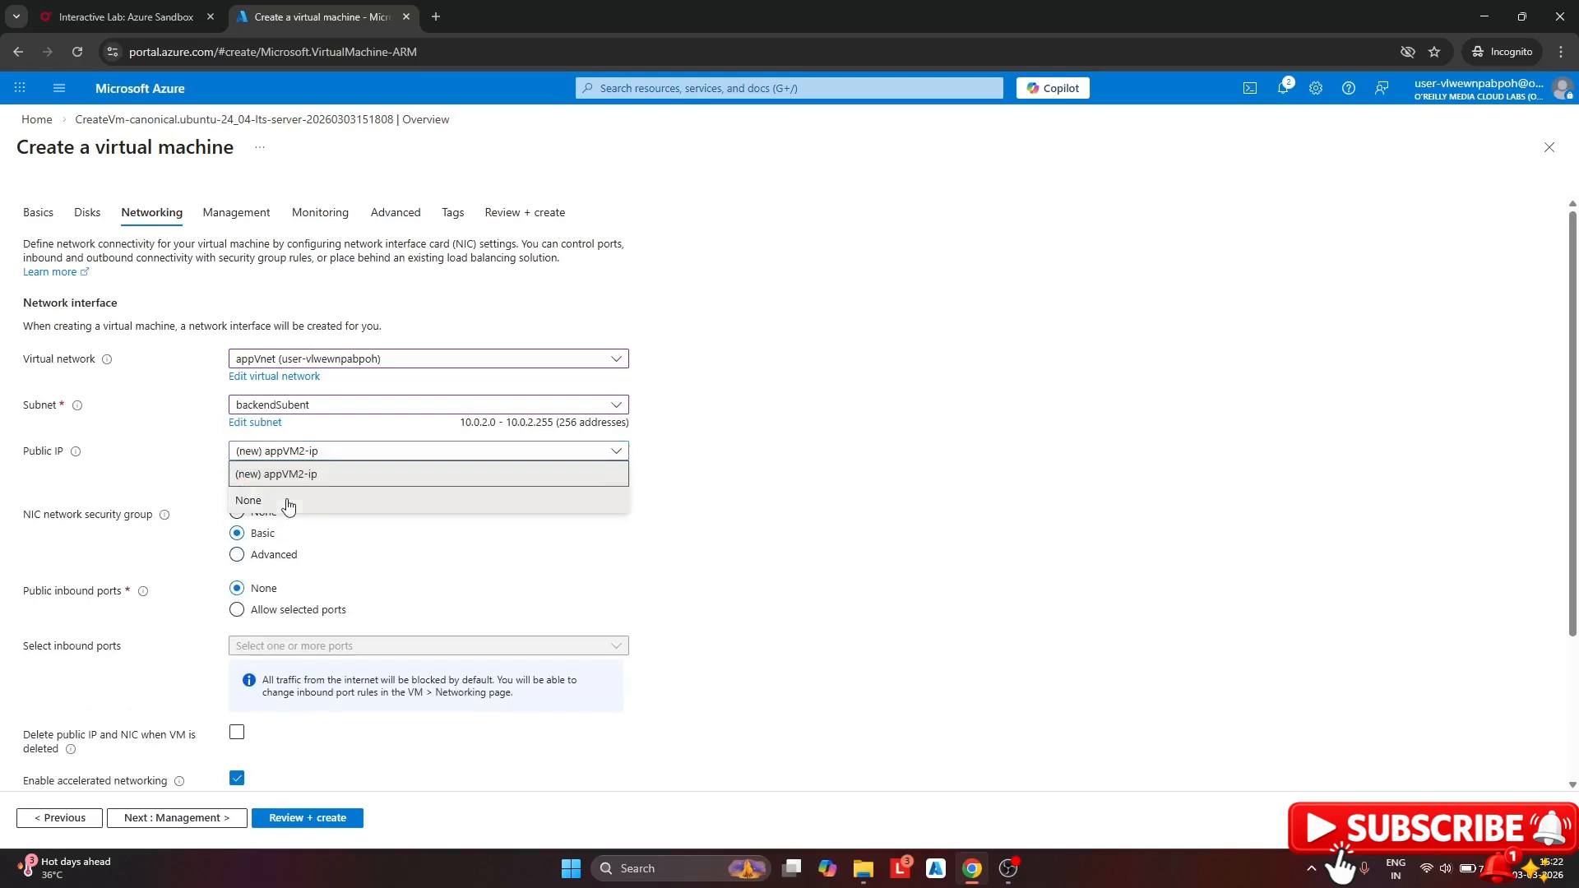
click(286, 500)
scroll(398, 498, down, 1)
scroll(398, 497, down, 2)
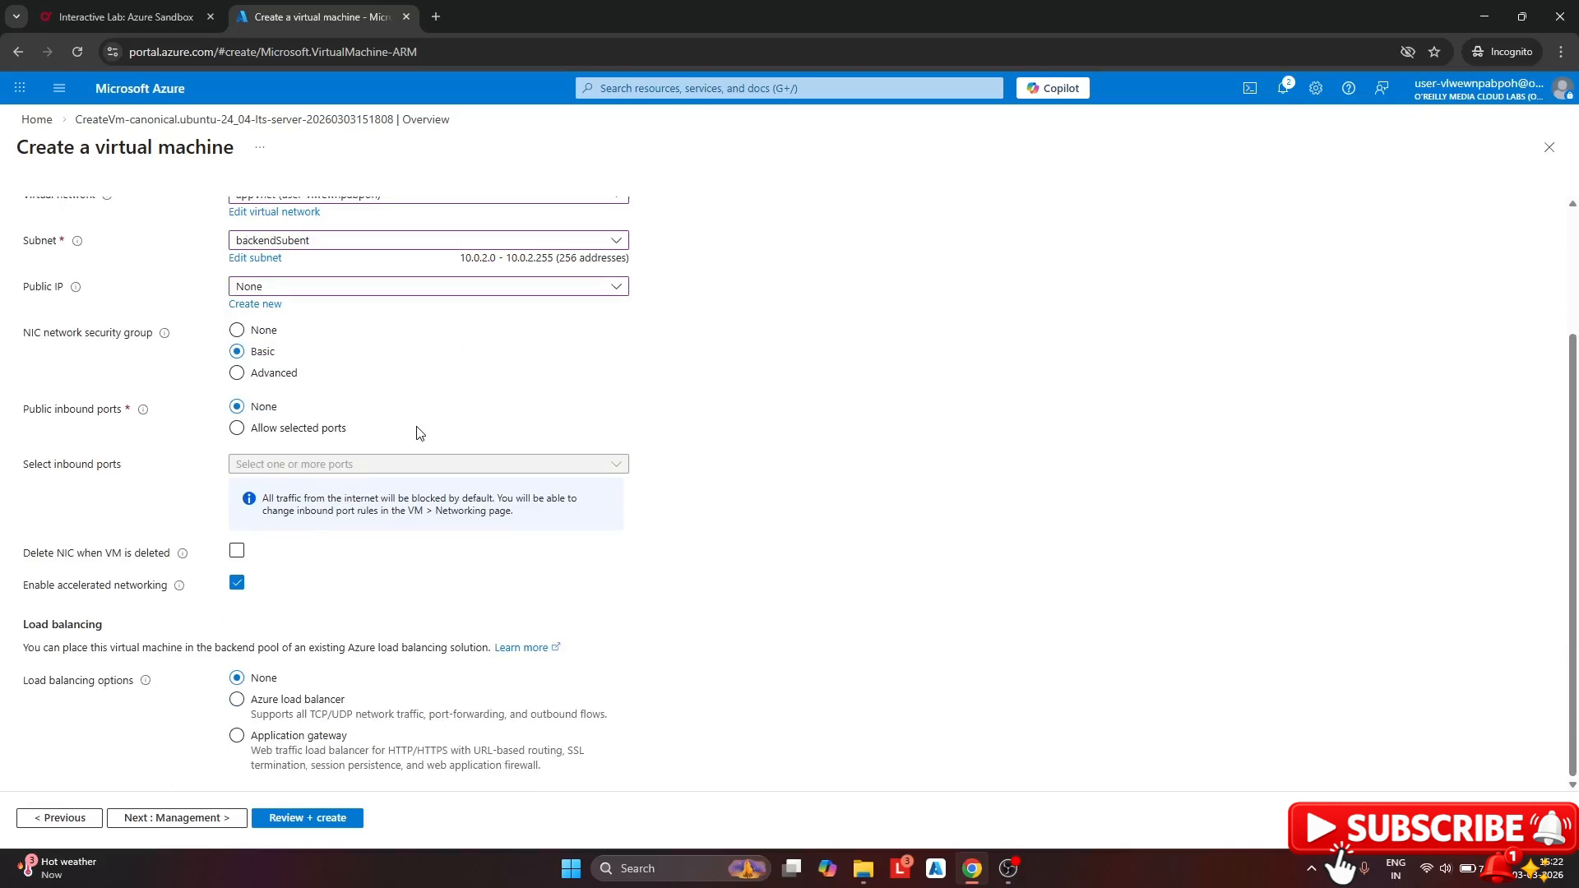
Place the VM behind application gateway appGW in the imagesbackend pool
click(238, 737)
scroll(520, 527, down, 1)
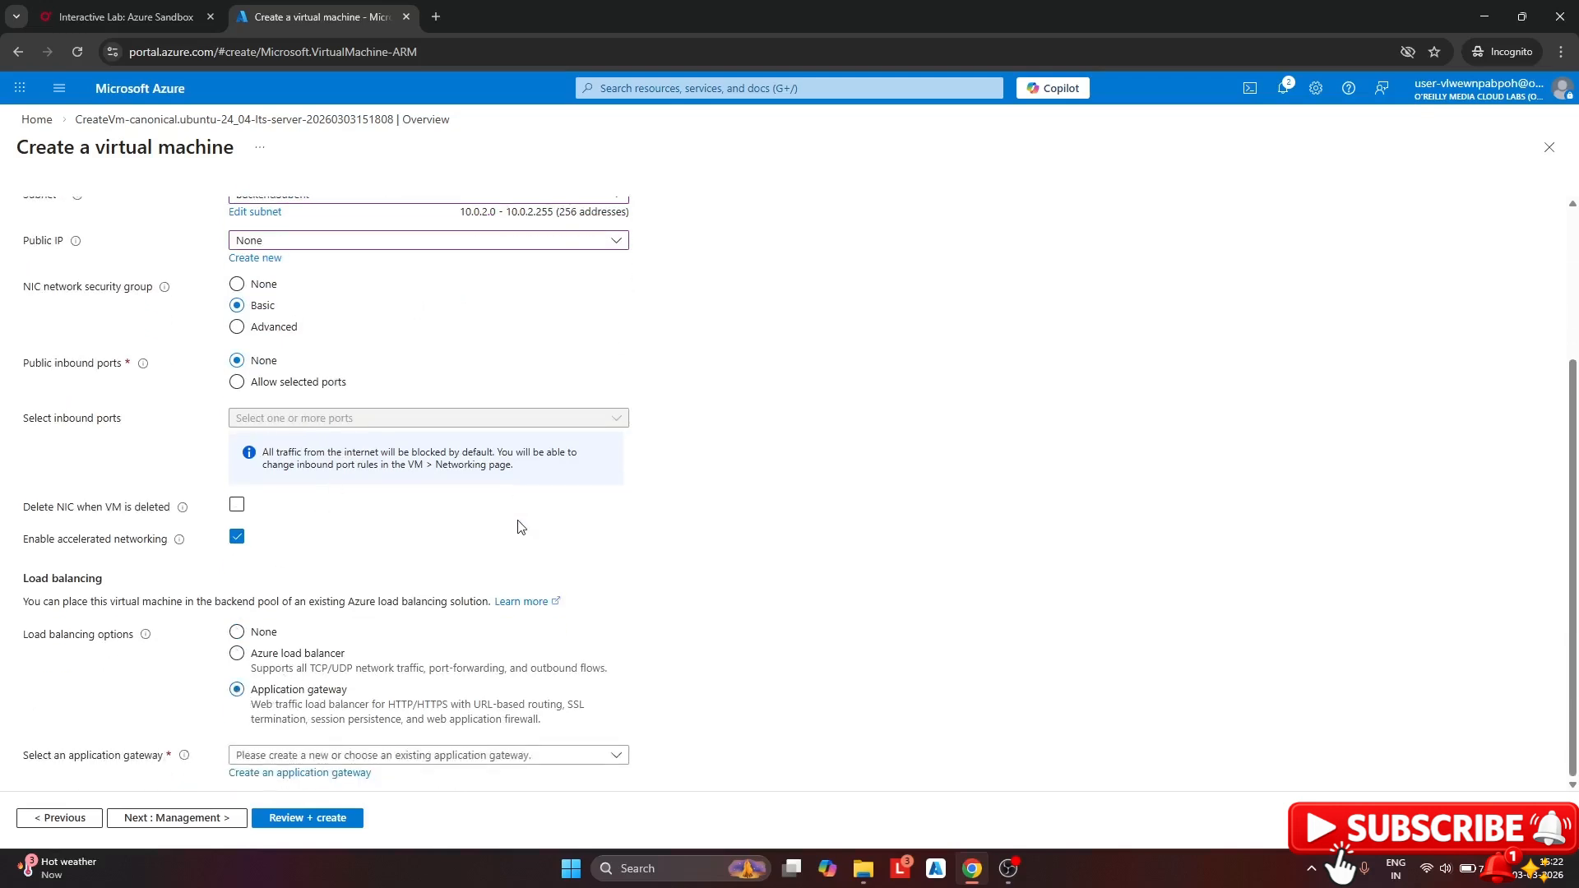
click(379, 758)
click(340, 697)
click(327, 758)
click(278, 804)
scroll(387, 576, down, 1)
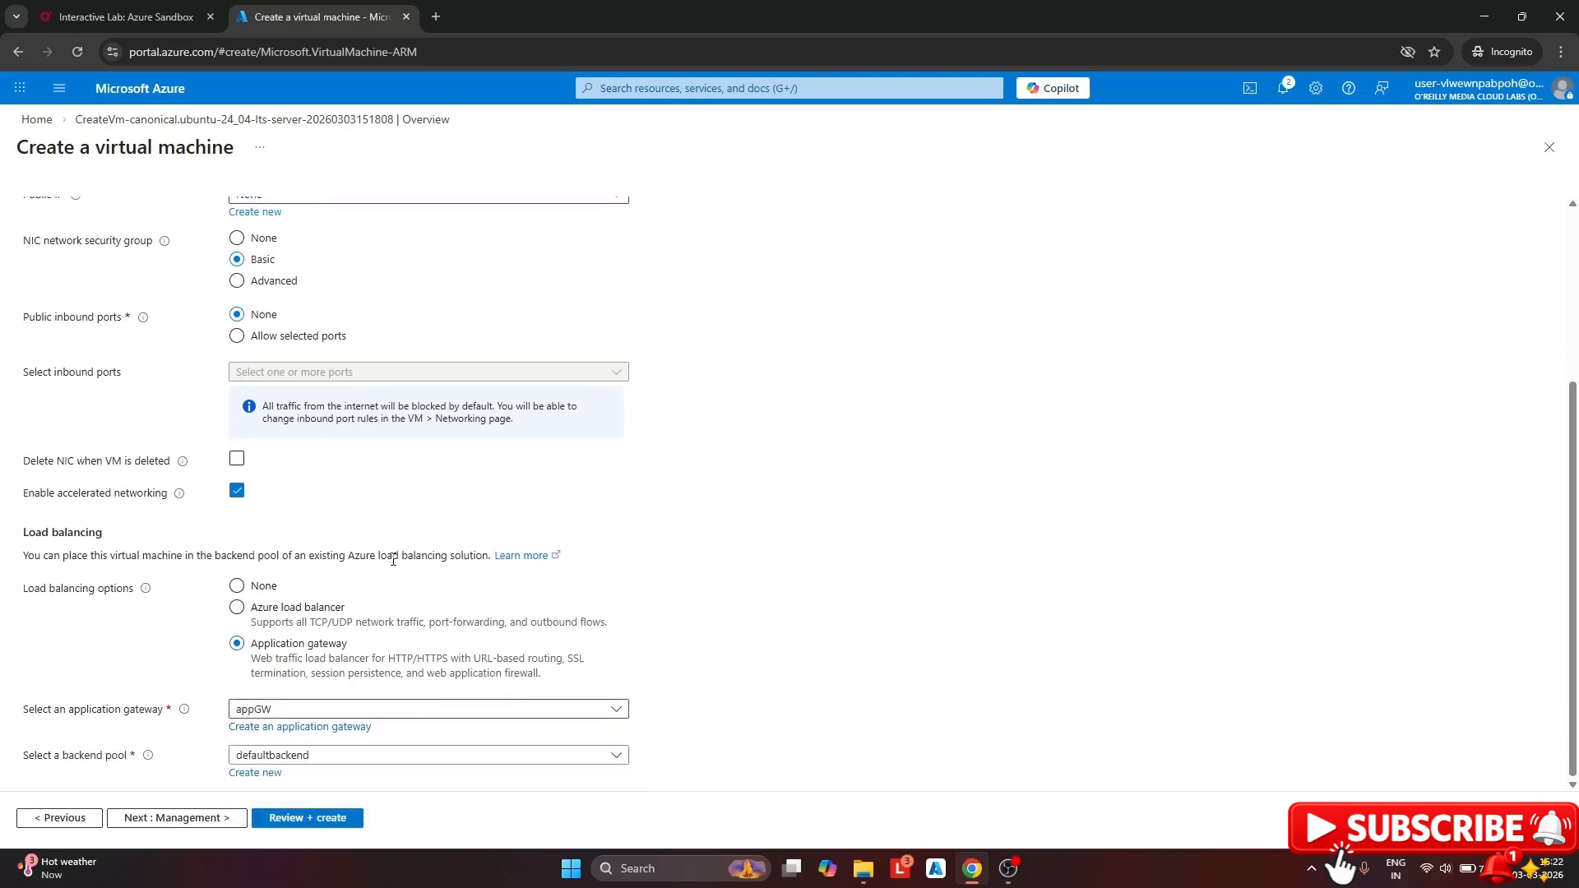
click(302, 752)
click(353, 713)
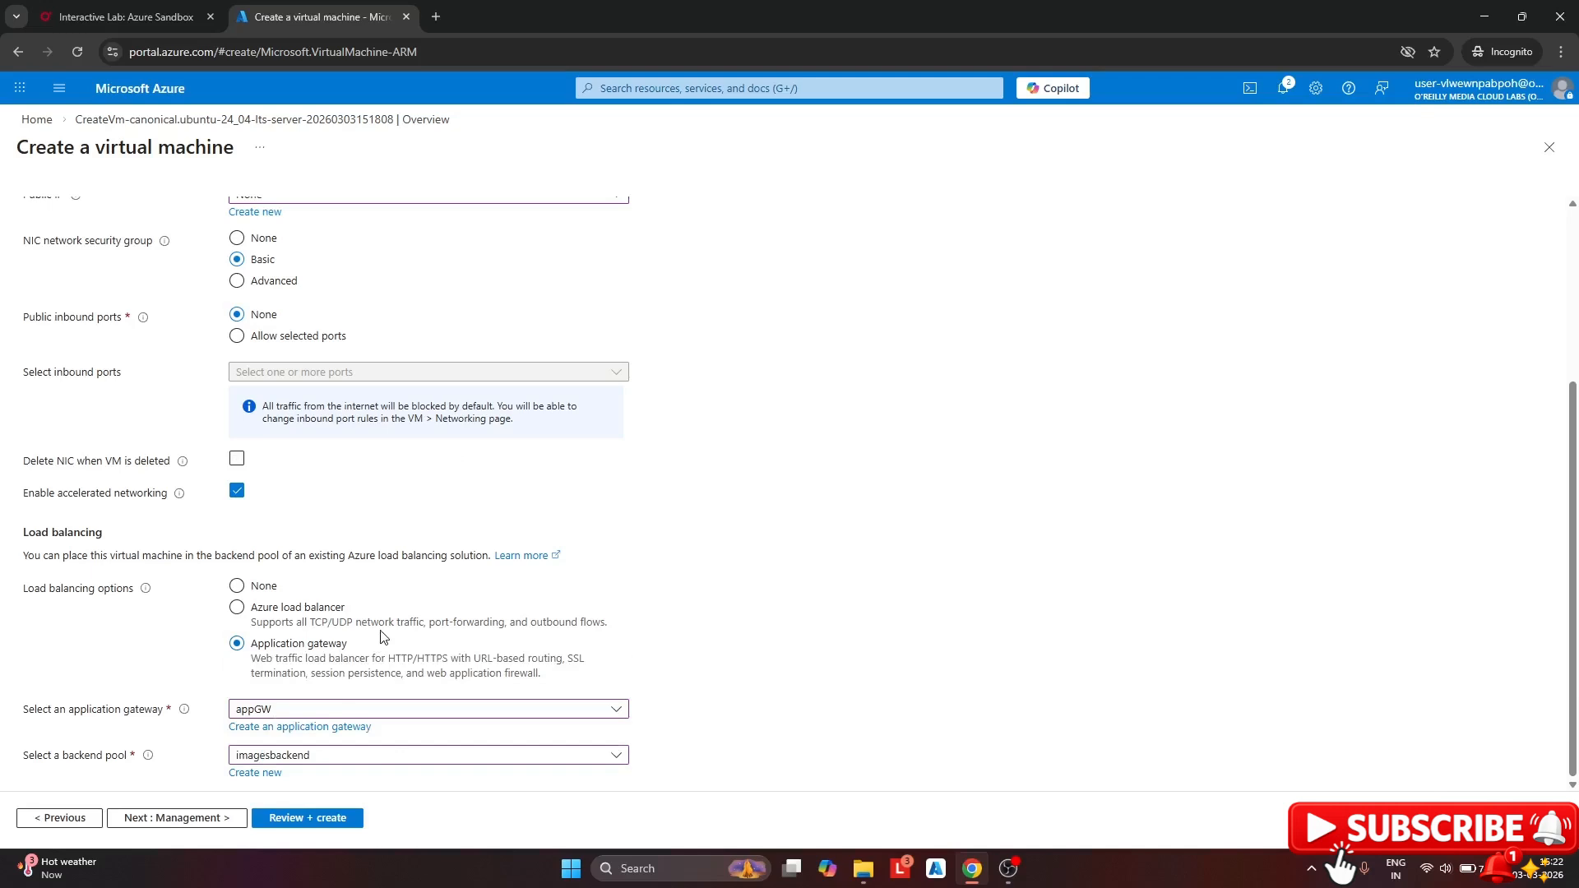
Review appVM2's settings on the Review + create page
click(329, 819)
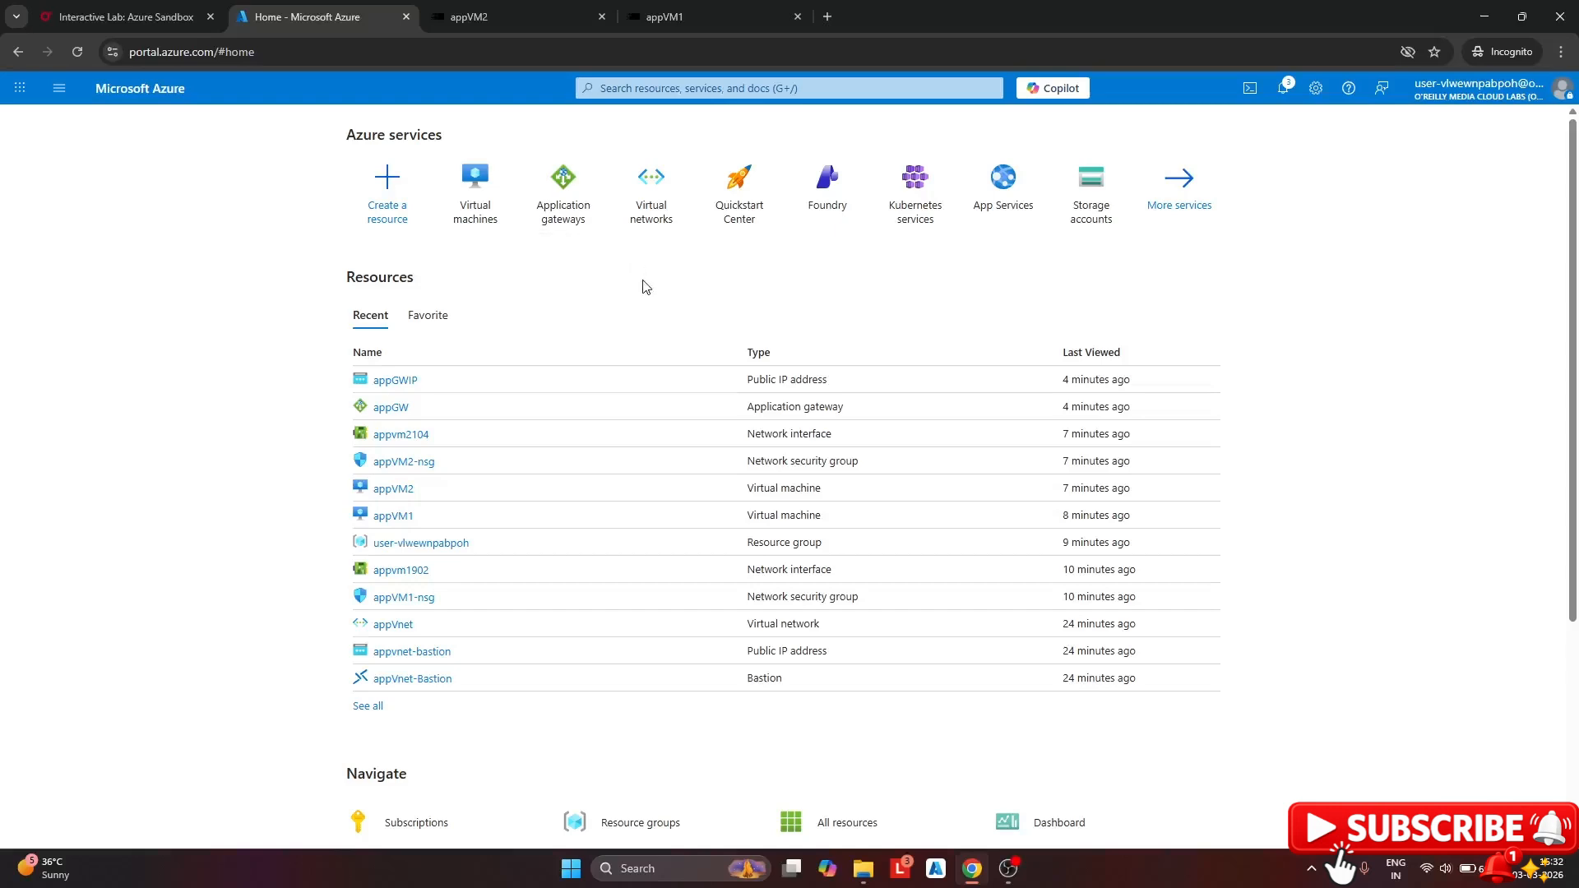
click(519, 14)
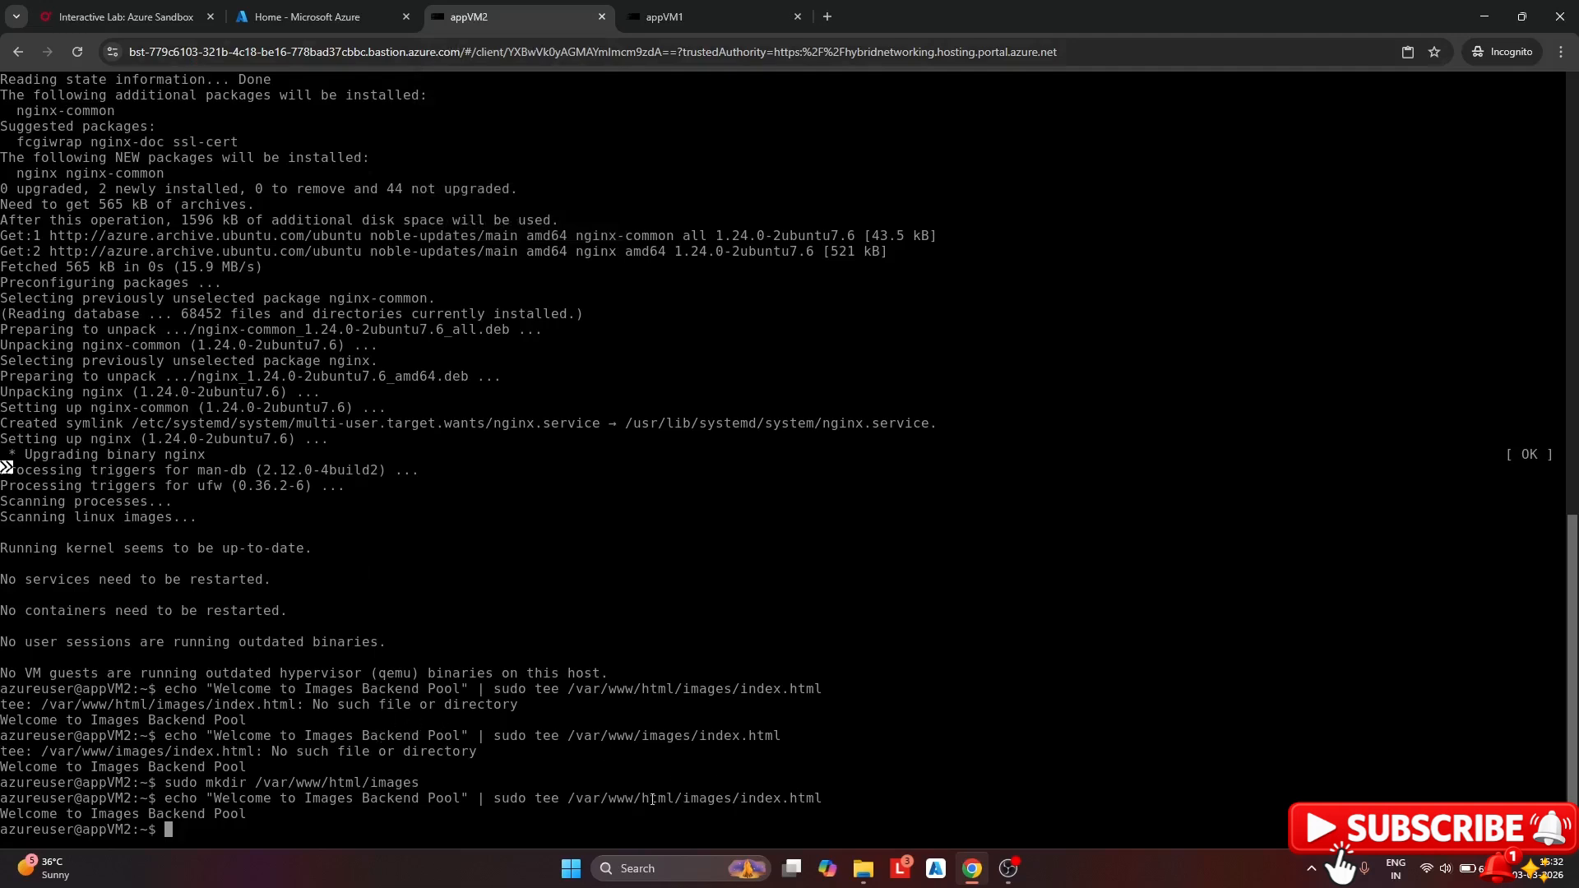
drag(576, 799, 831, 799)
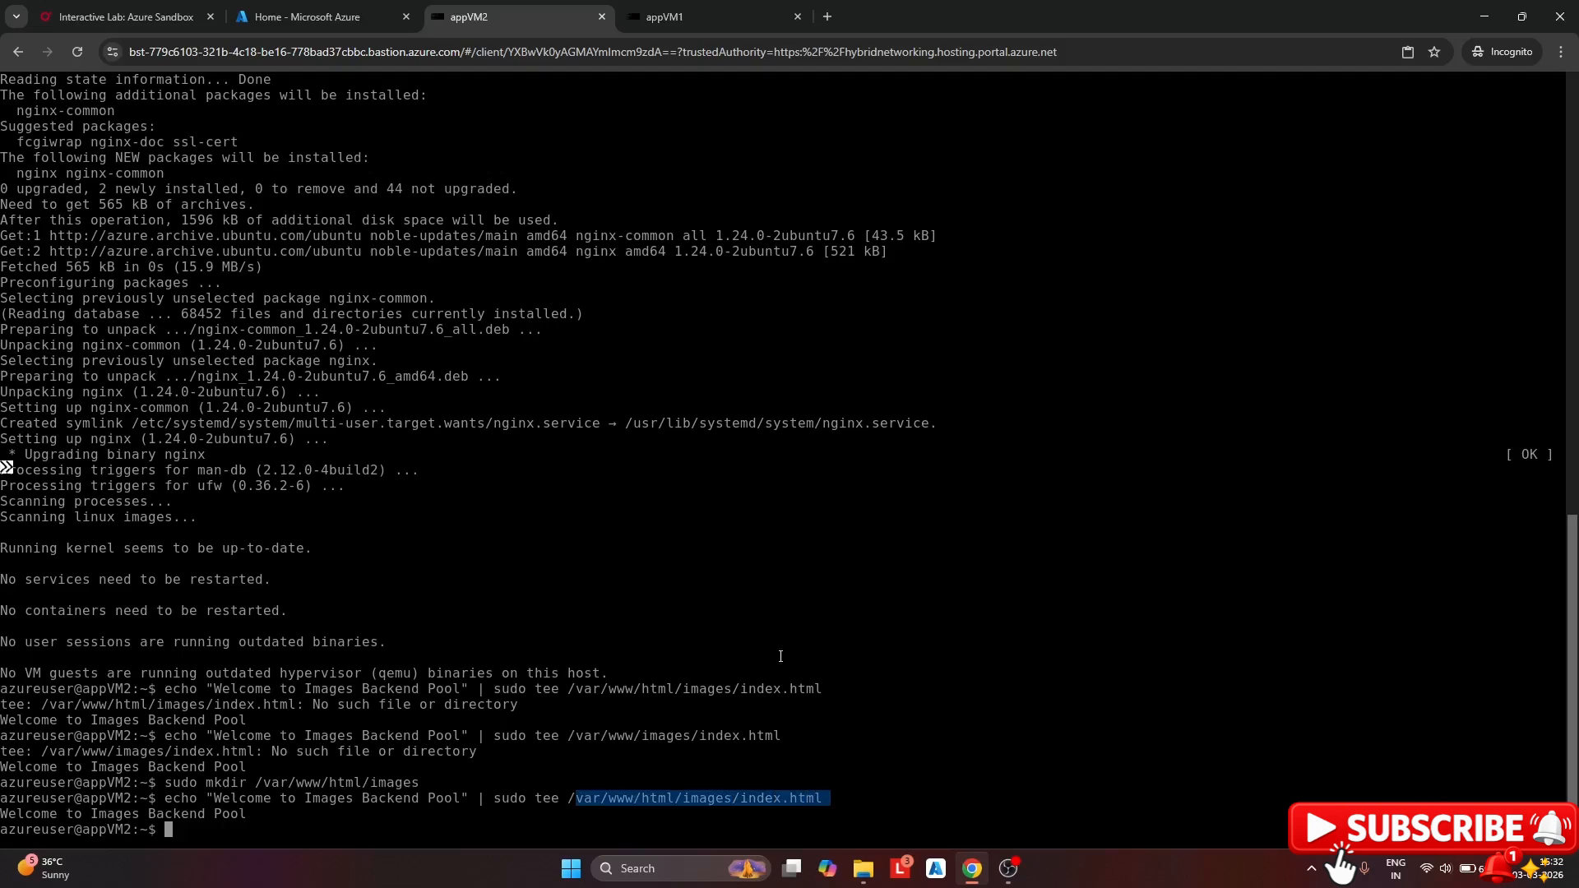
click(699, 19)
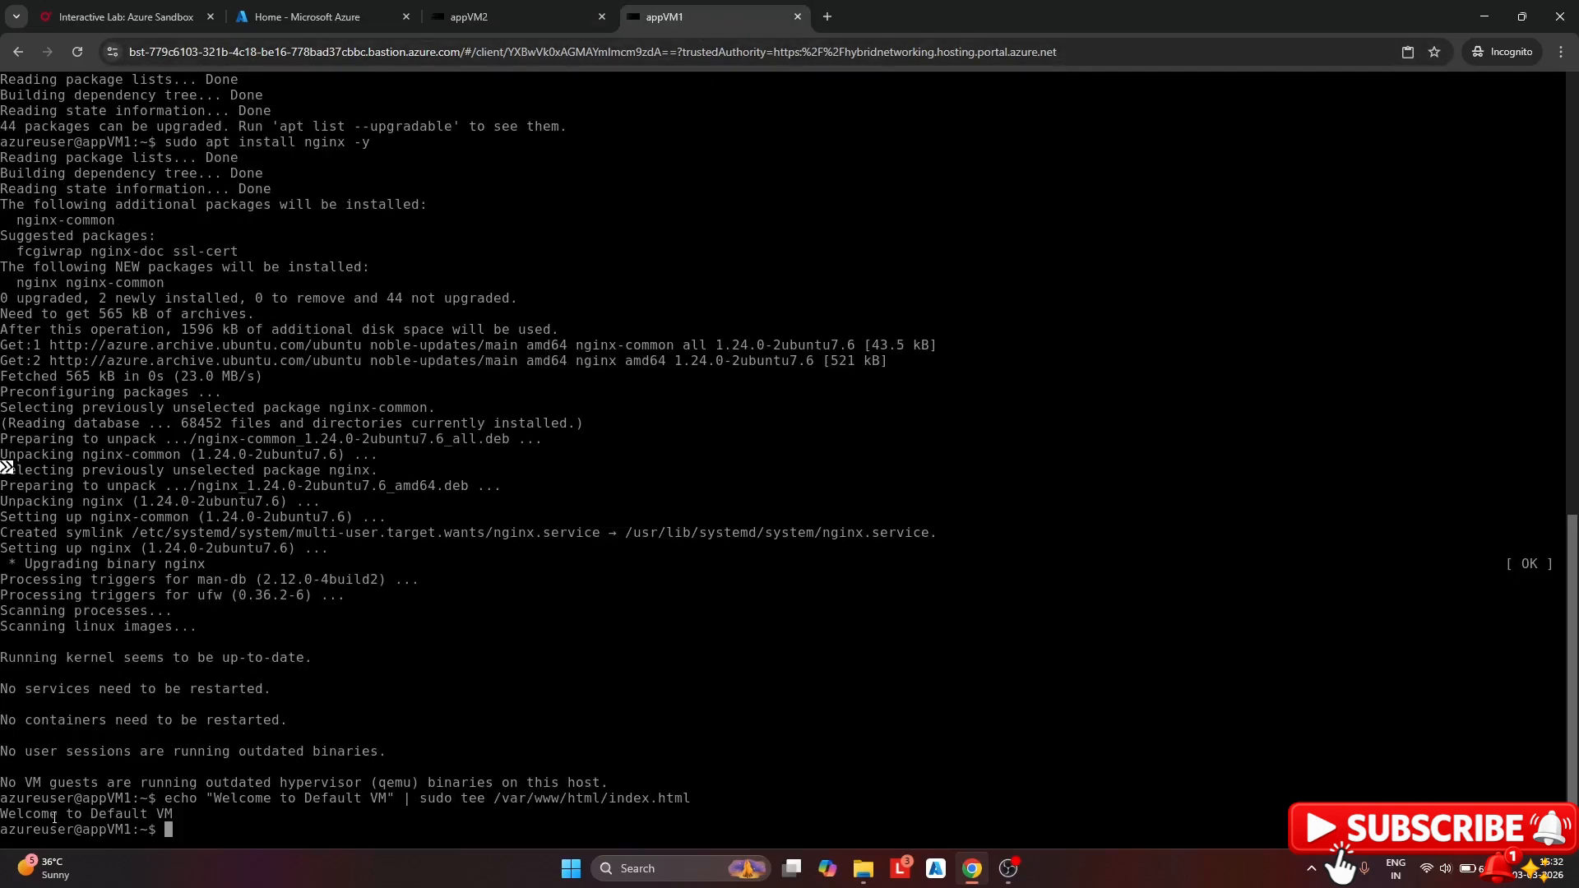
drag(50, 814, 156, 815)
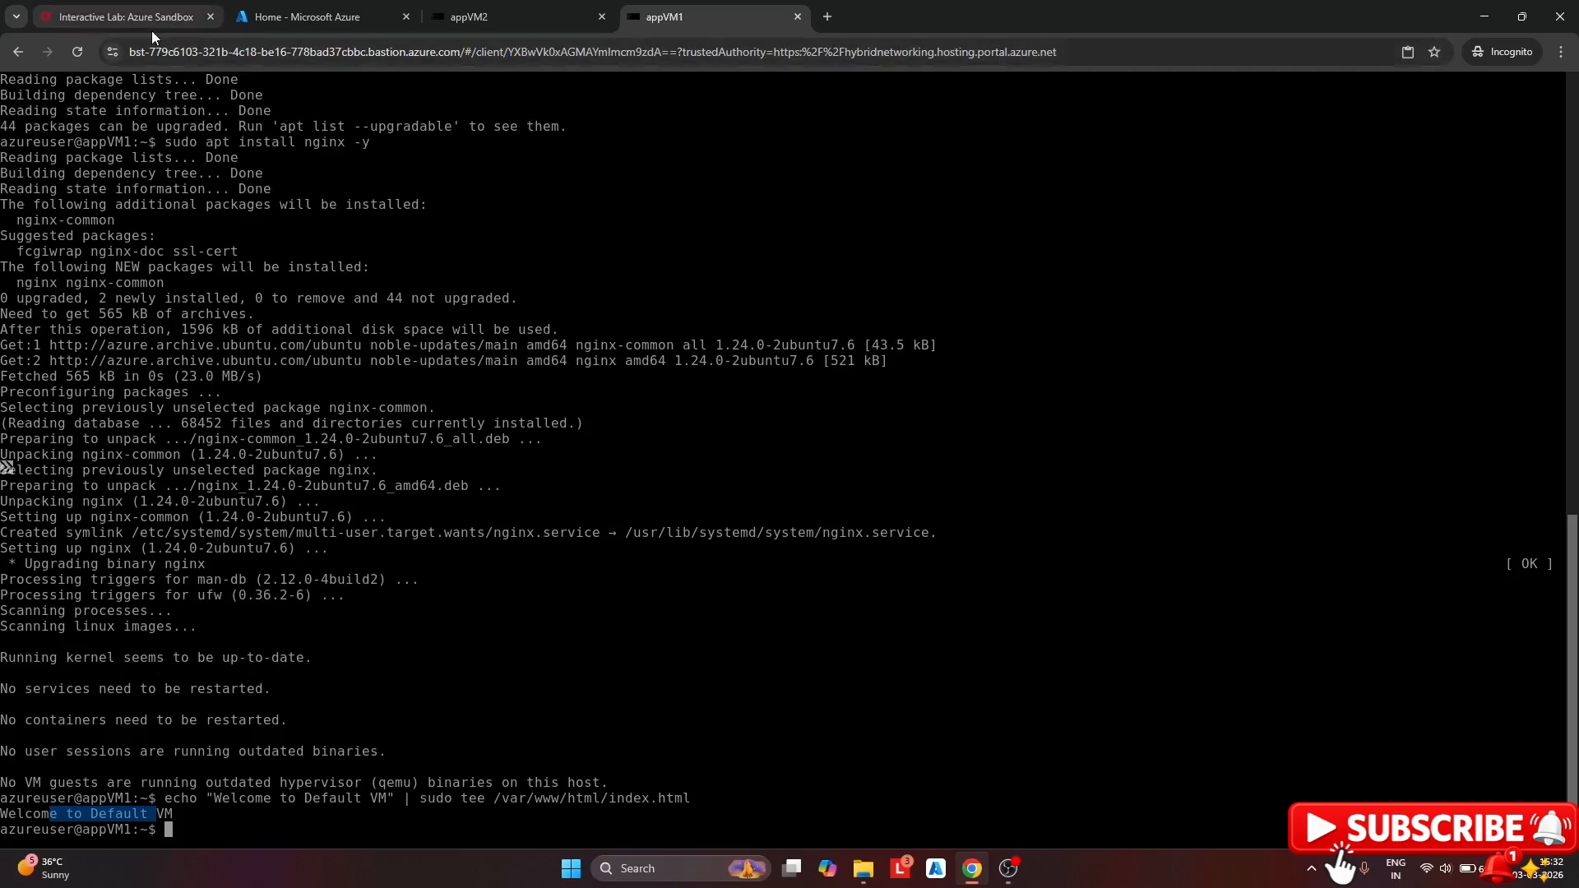
click(301, 18)
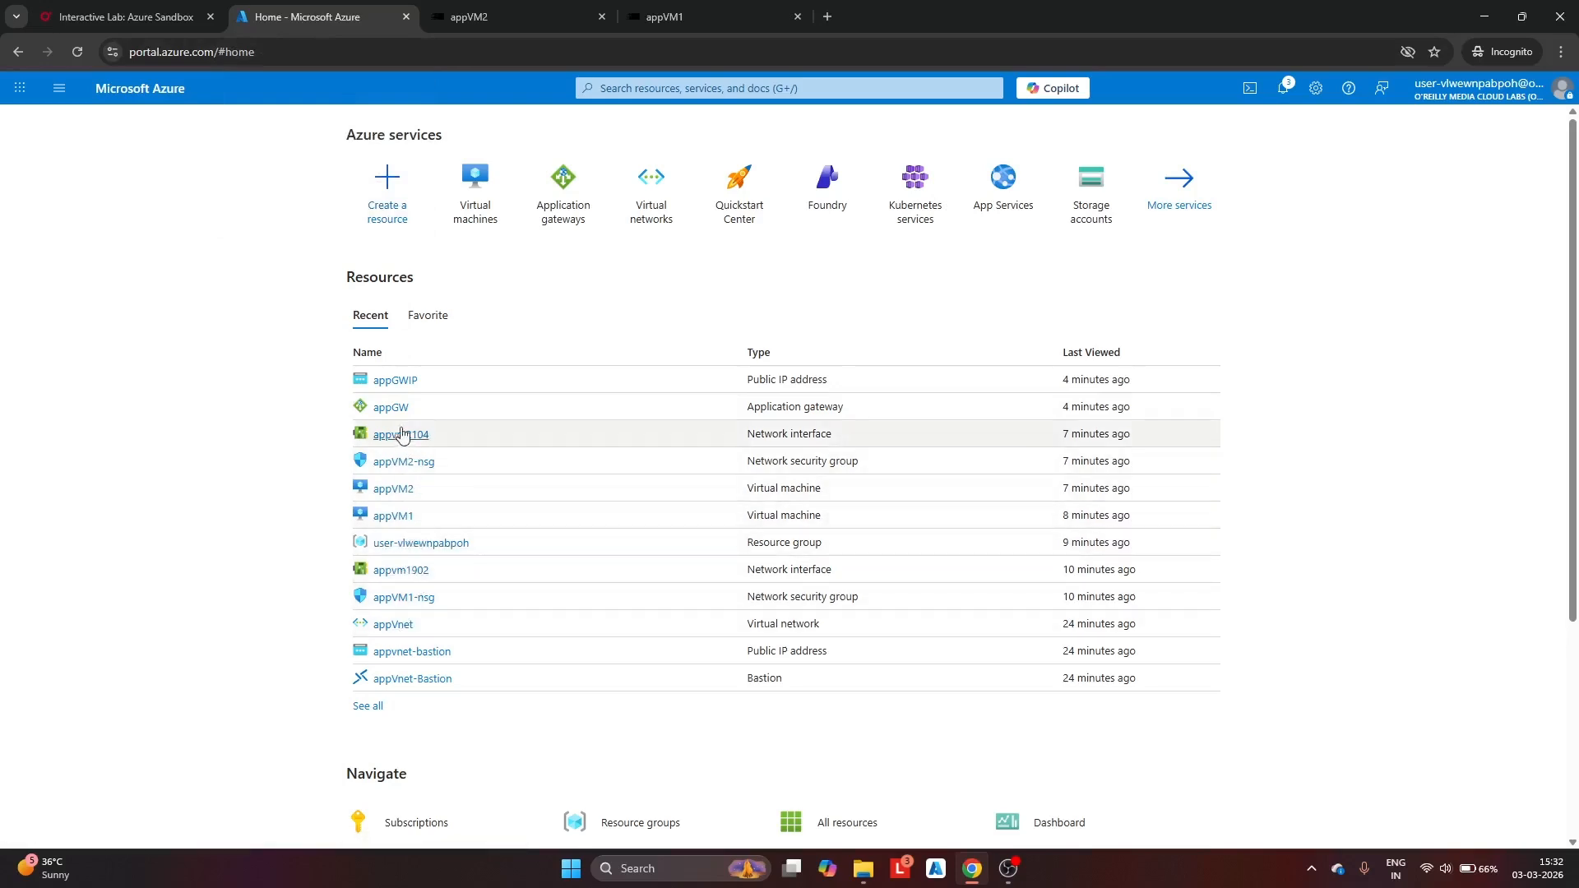
Copy appGW's frontend IP 4.157.222.158 from appGWIP and open a new incognito tab
click(395, 411)
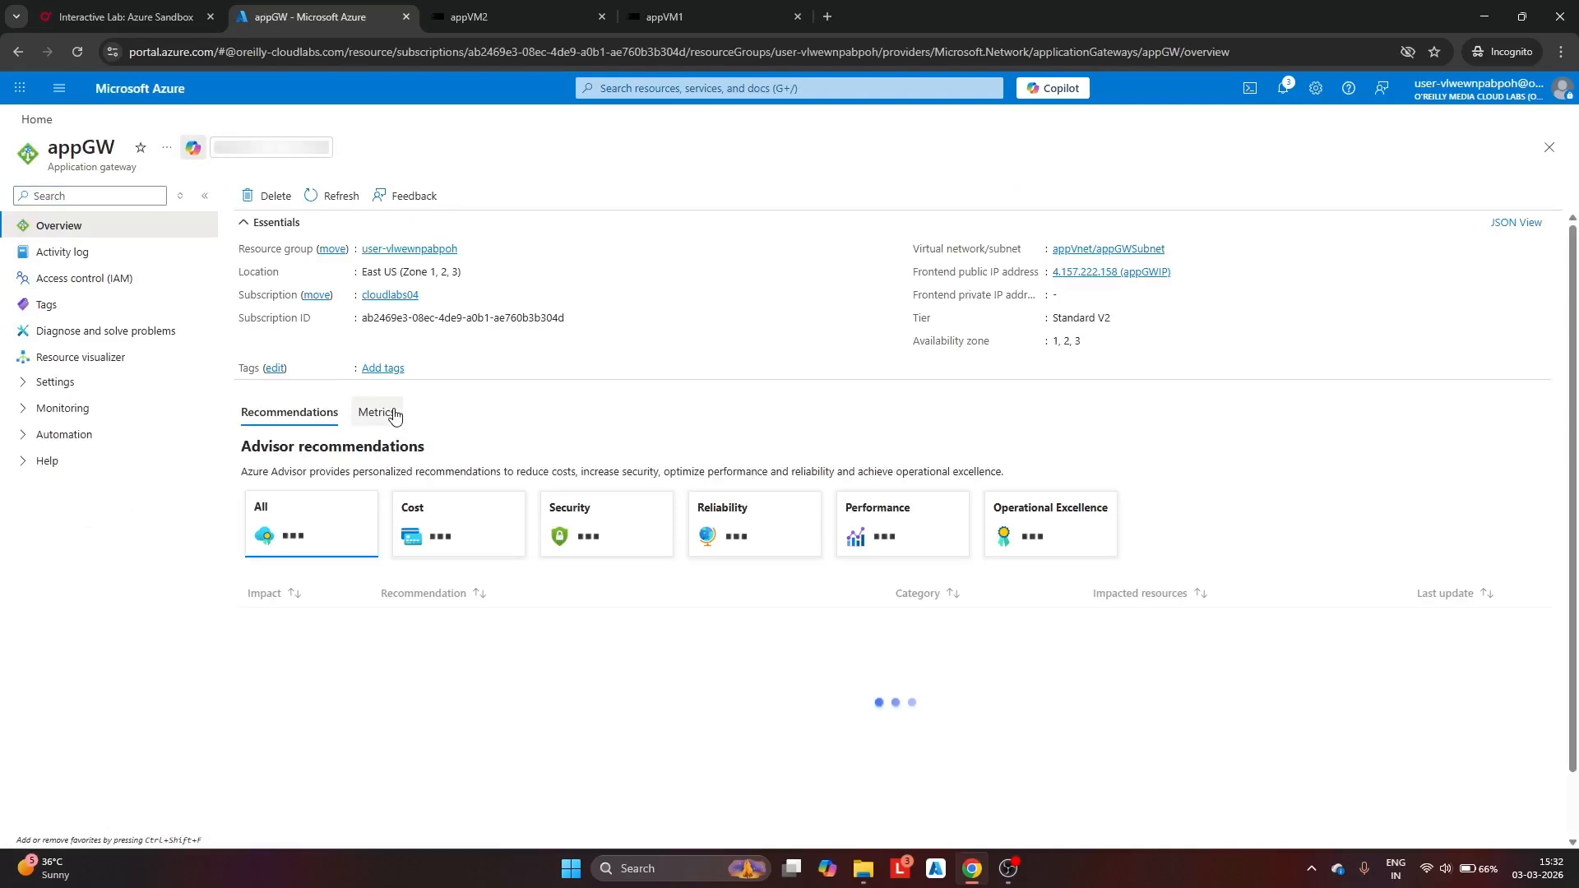
click(1087, 274)
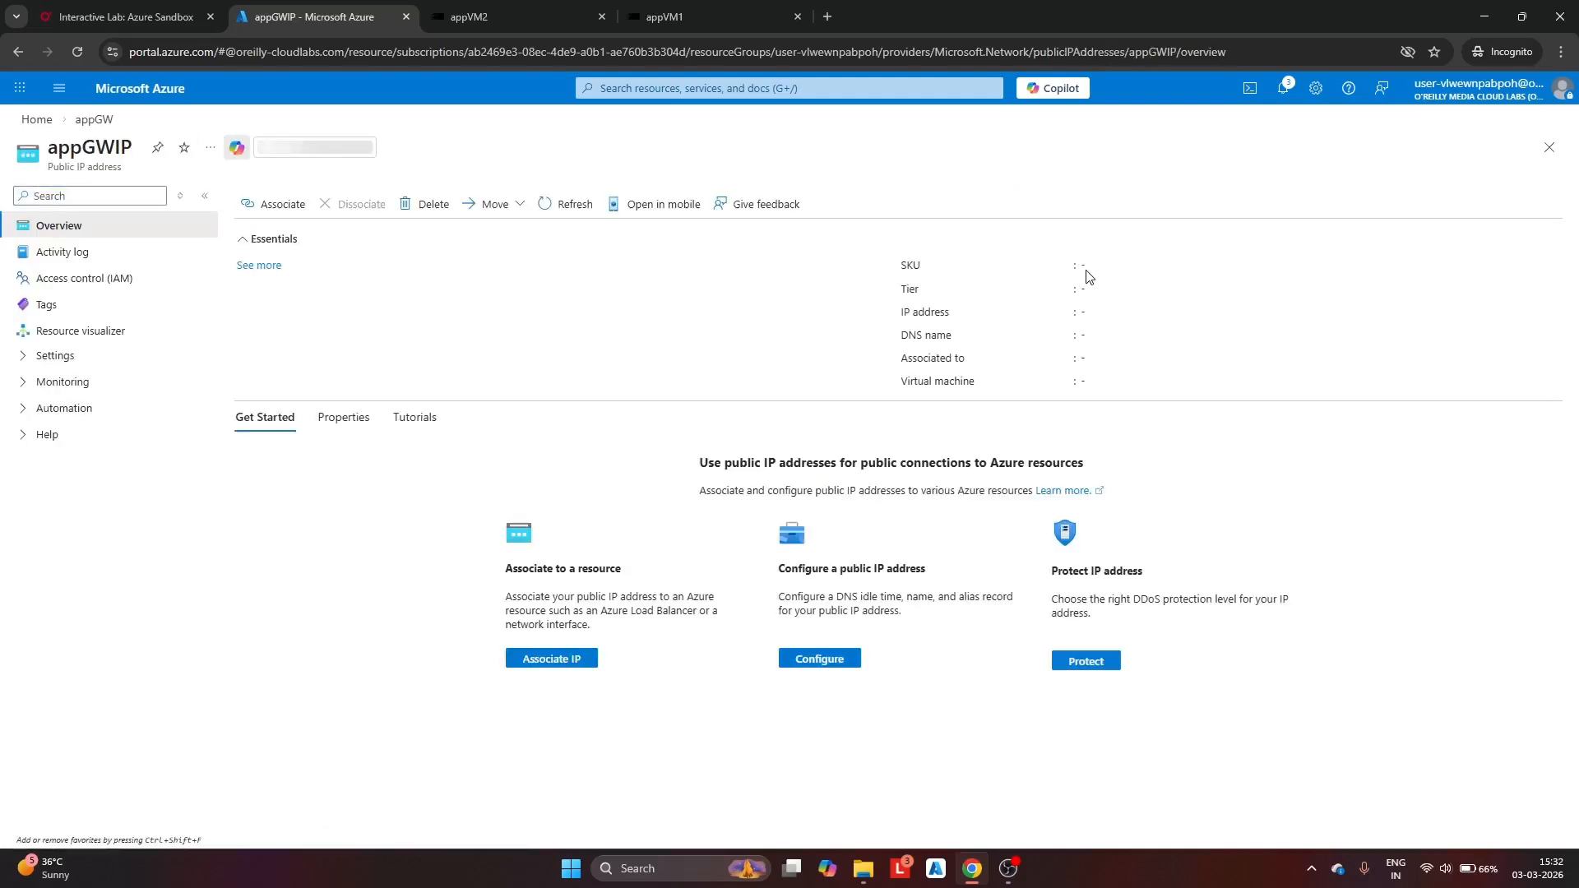
click(1155, 313)
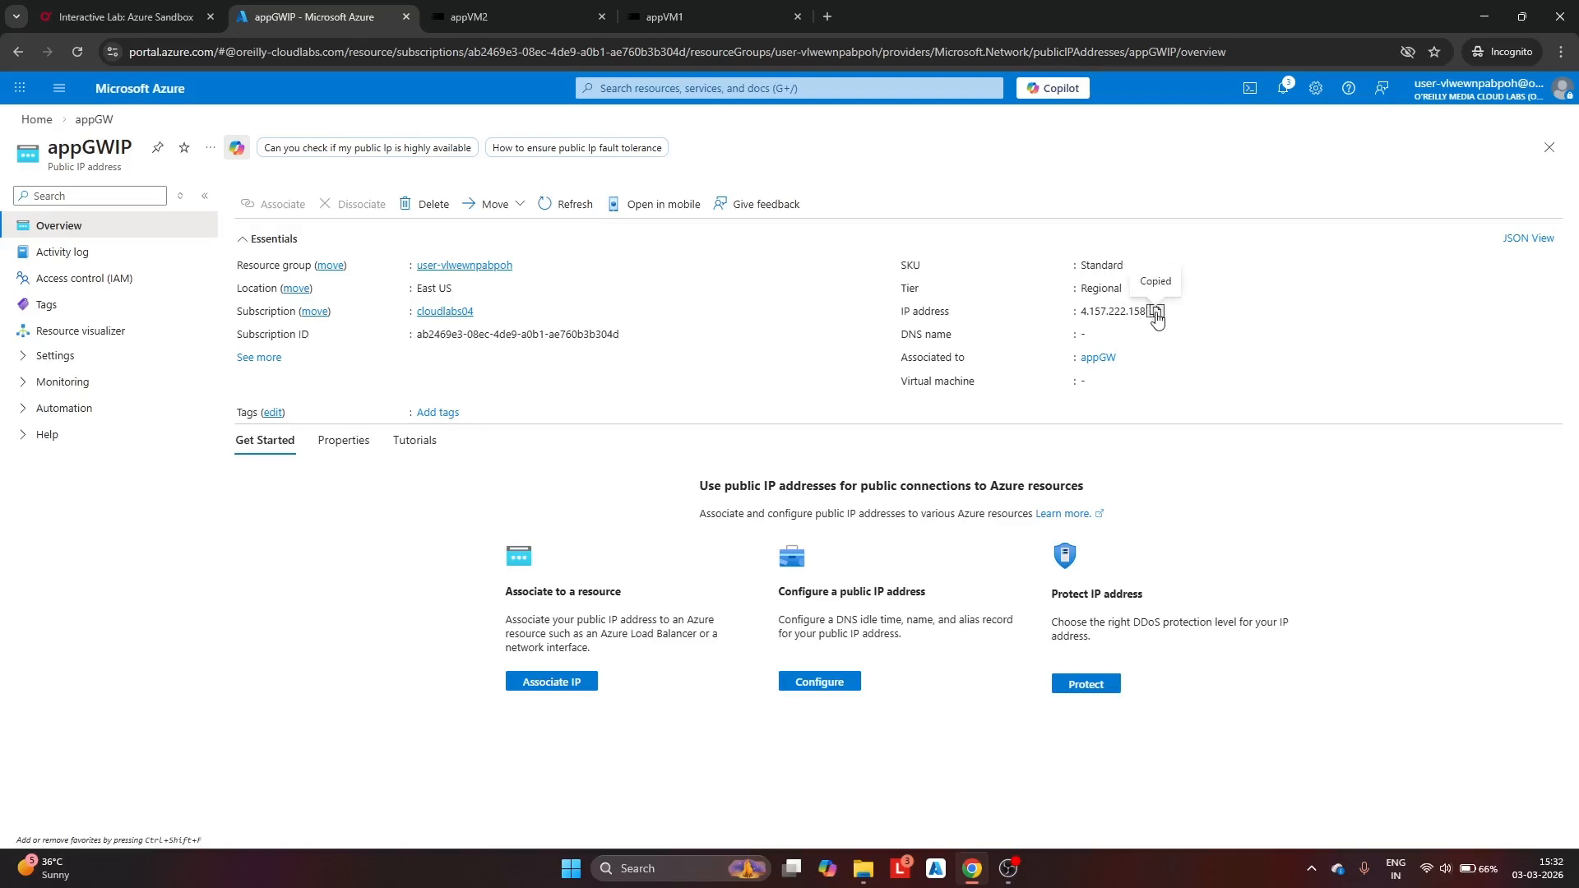
click(828, 18)
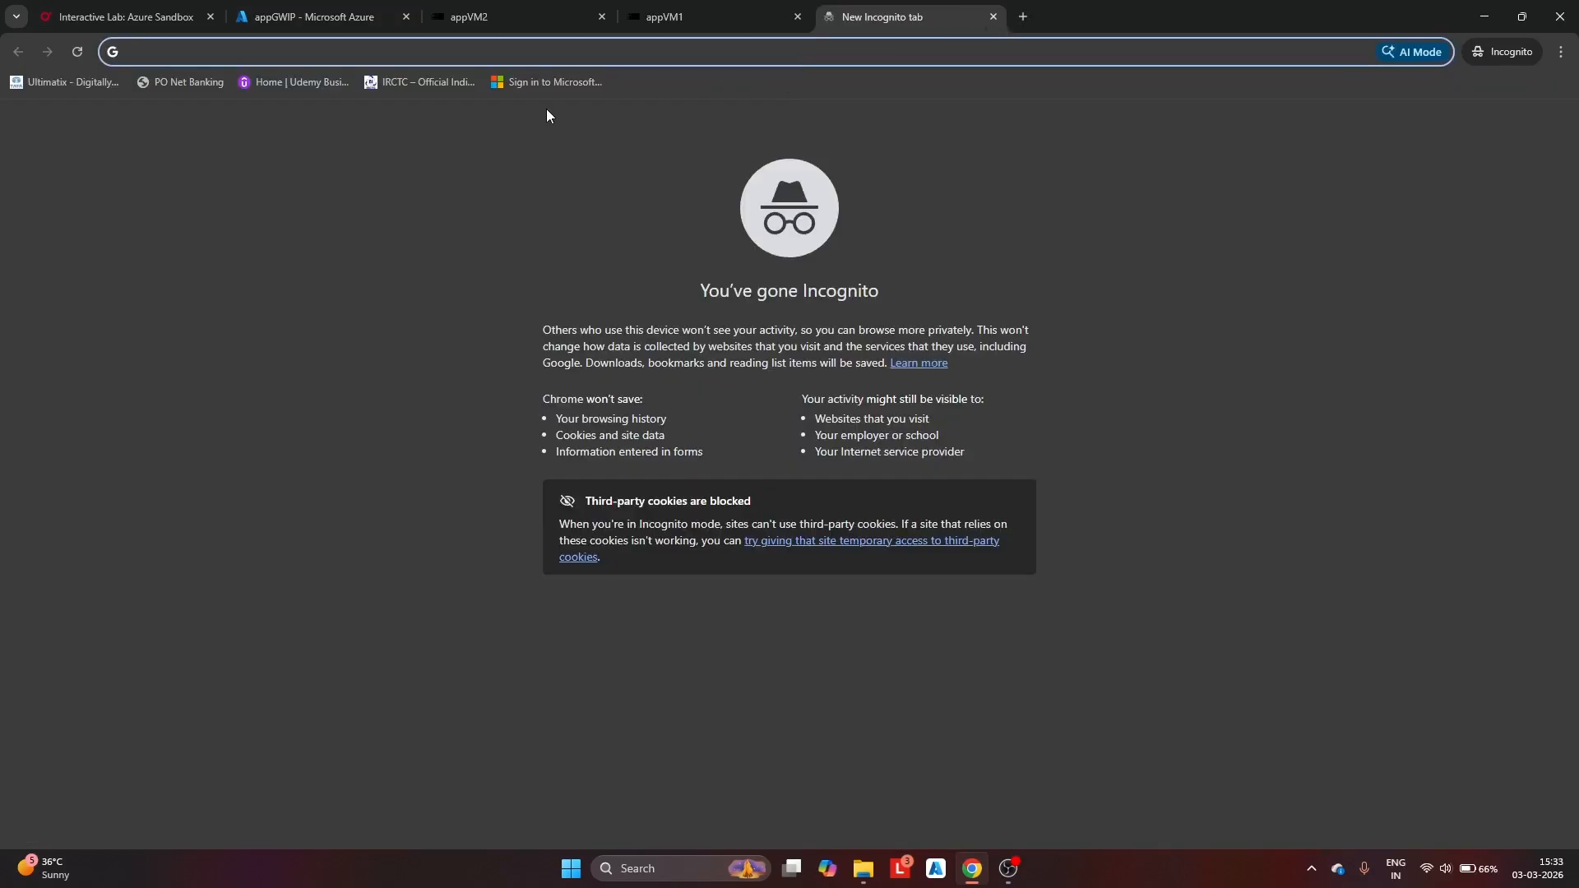
text(http)
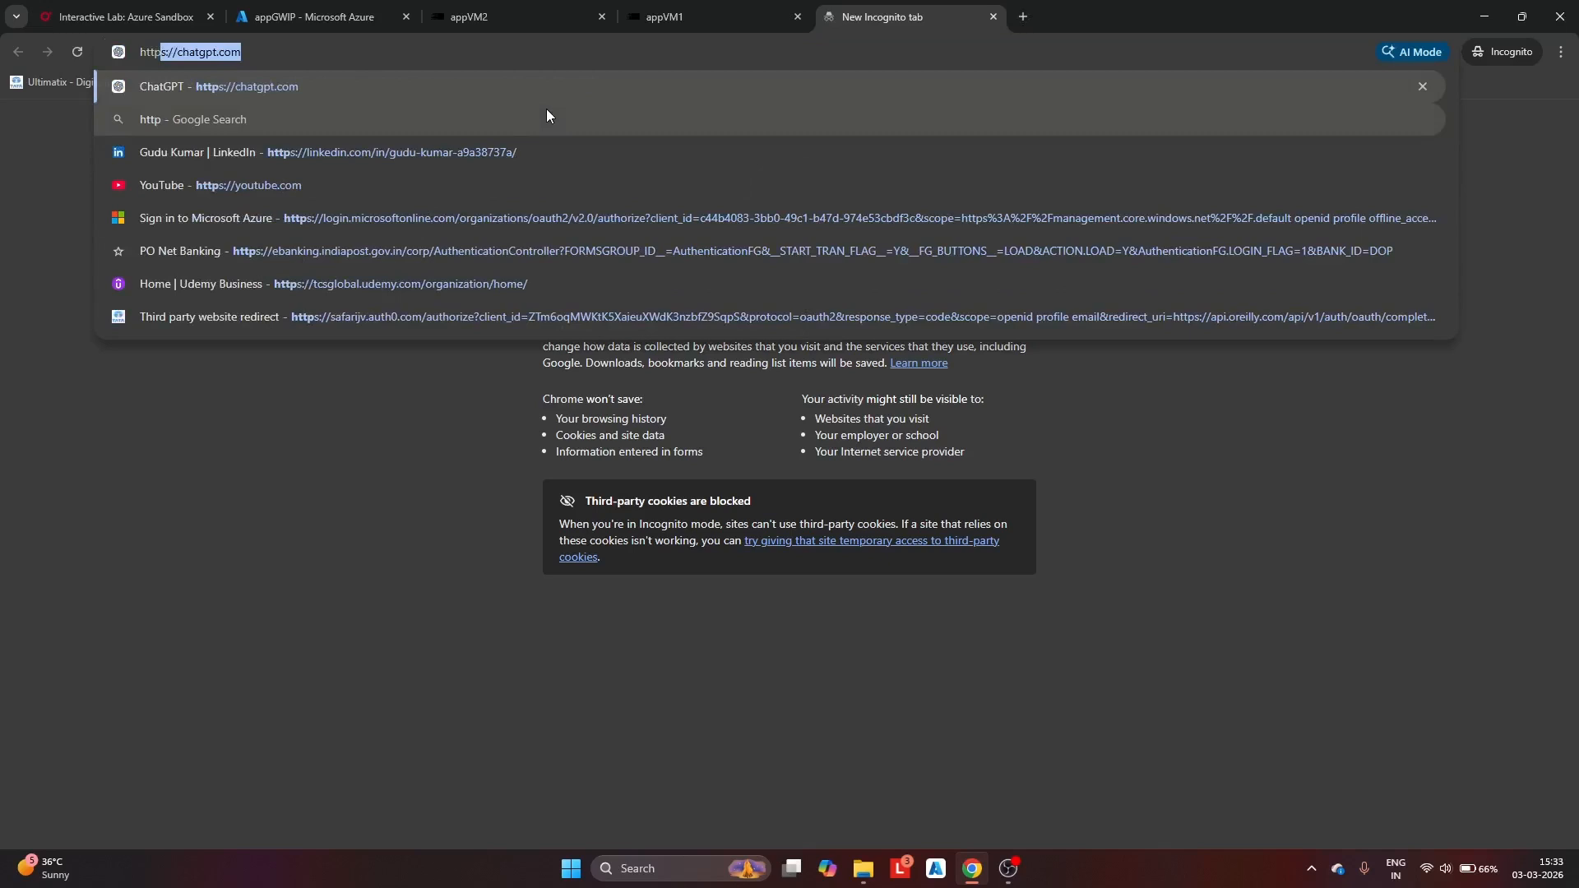
text(://)
key(ctrl+v)
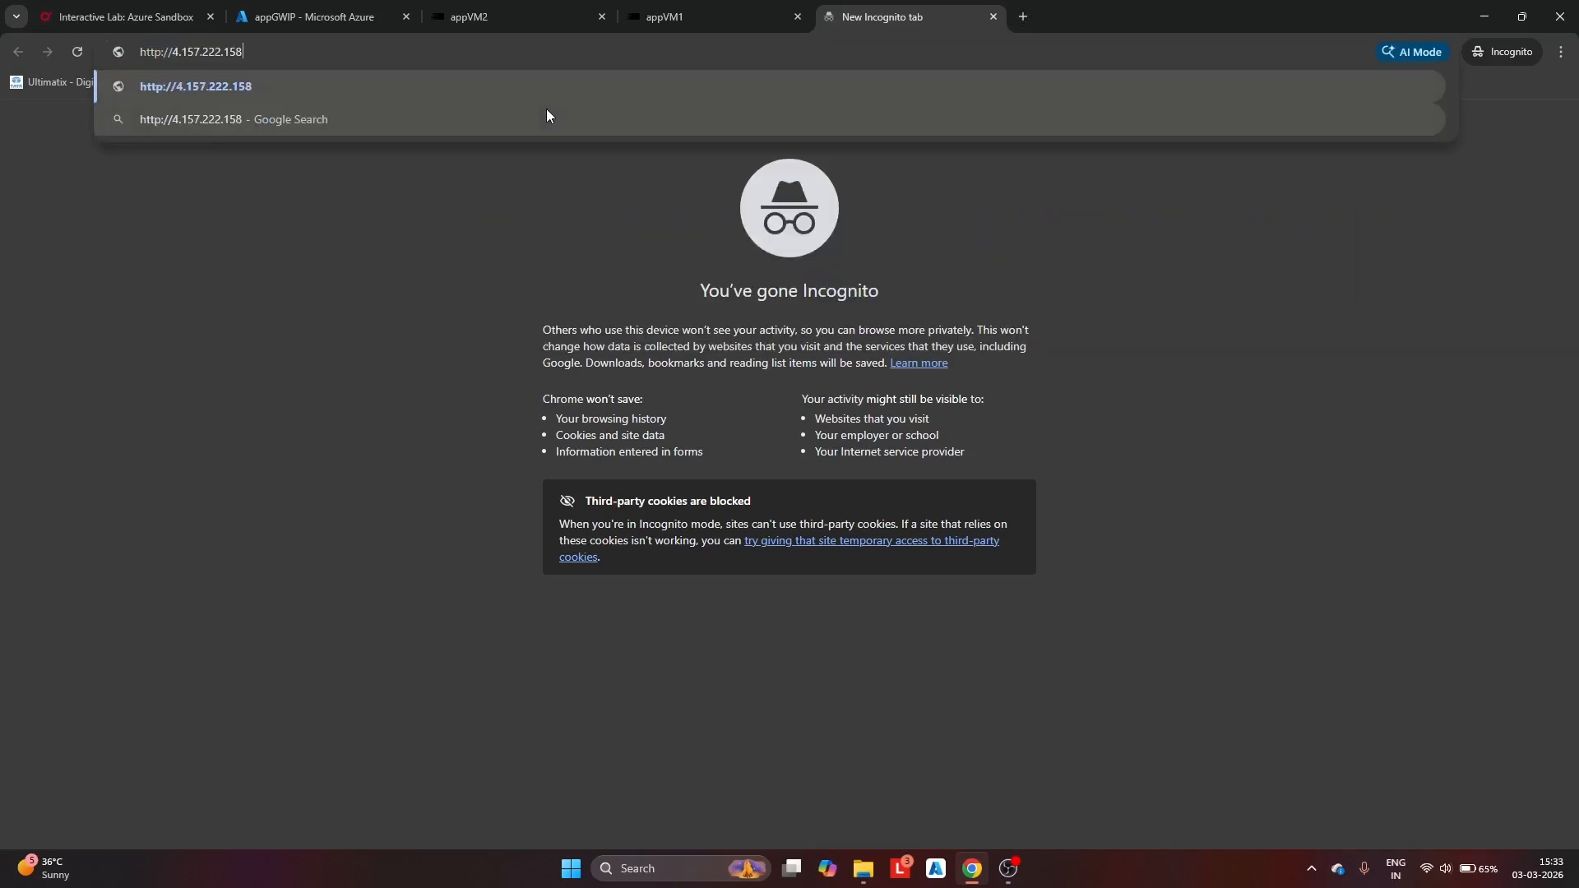
key(Return)
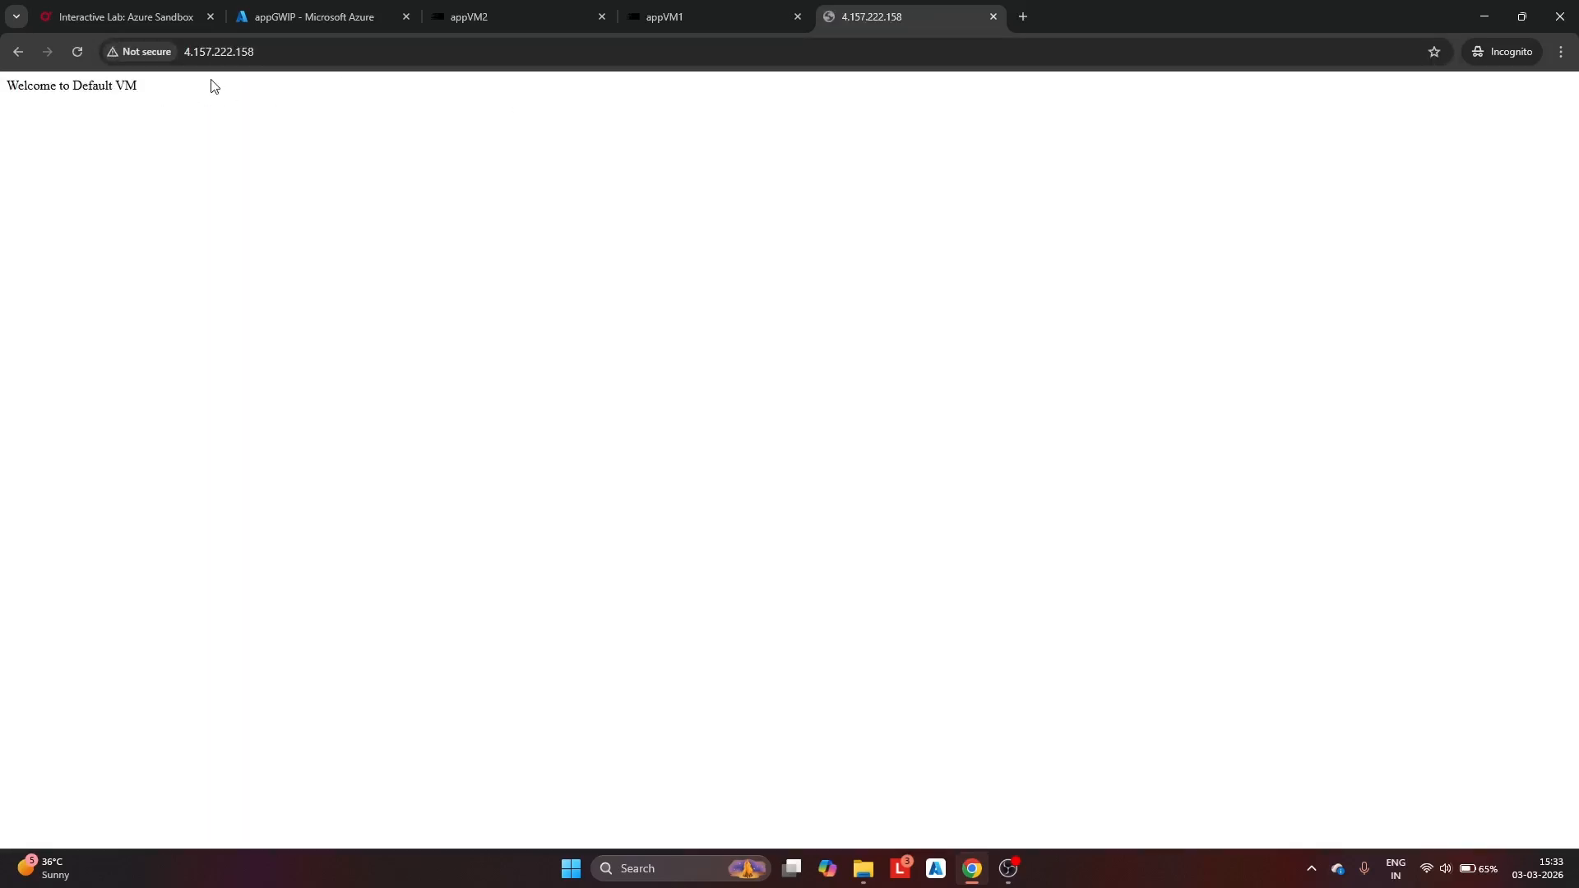
Append /images/ to the gateway address in the address bar
click(268, 51)
click(270, 50)
text(/)
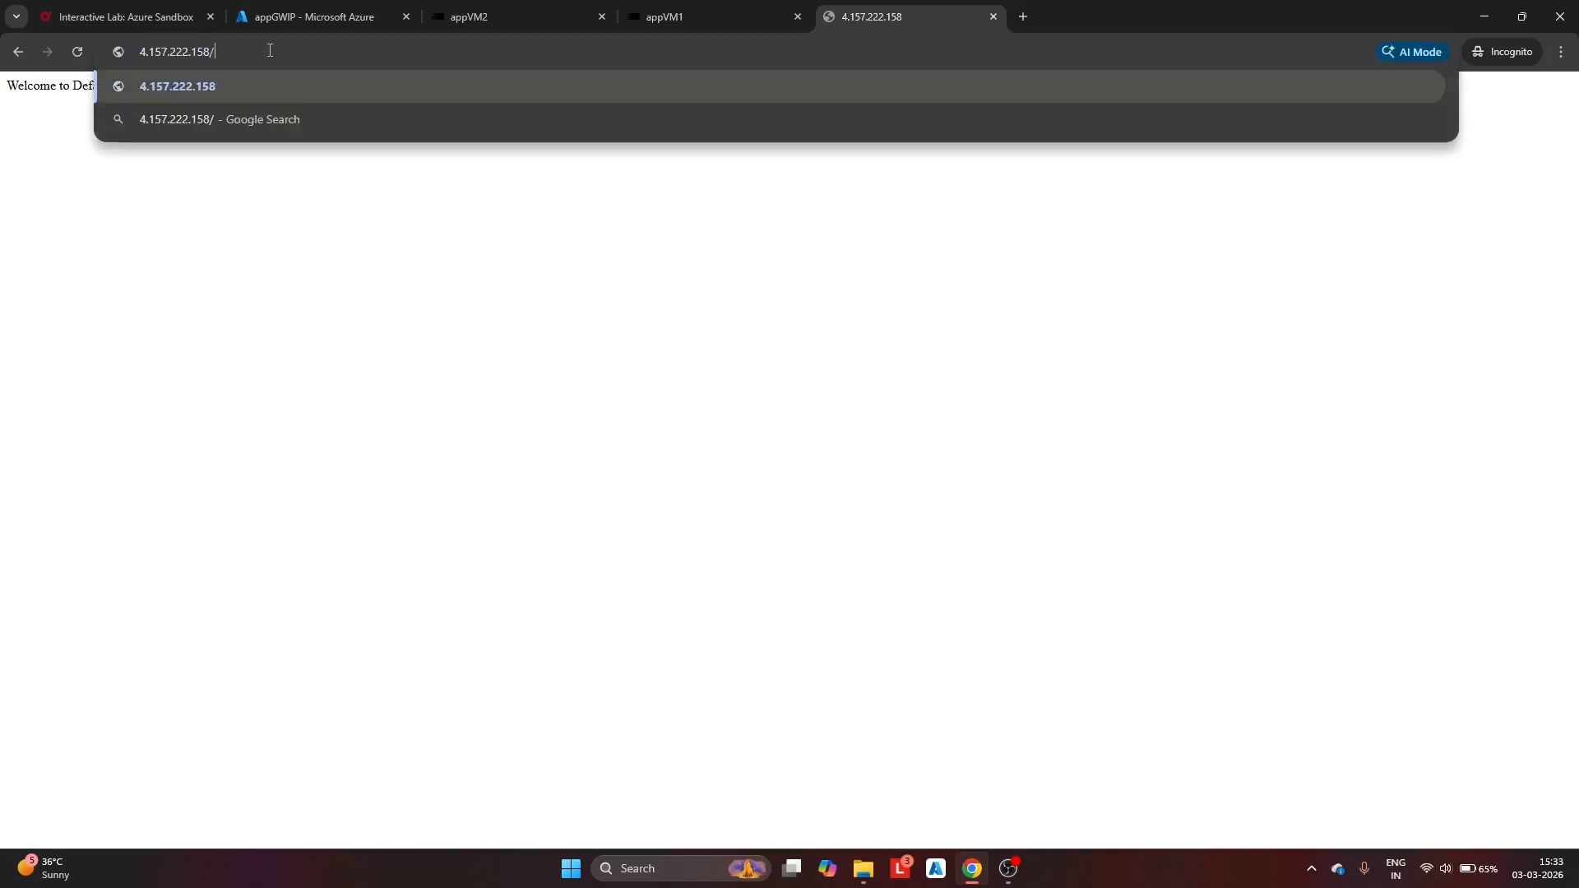
text(images/)
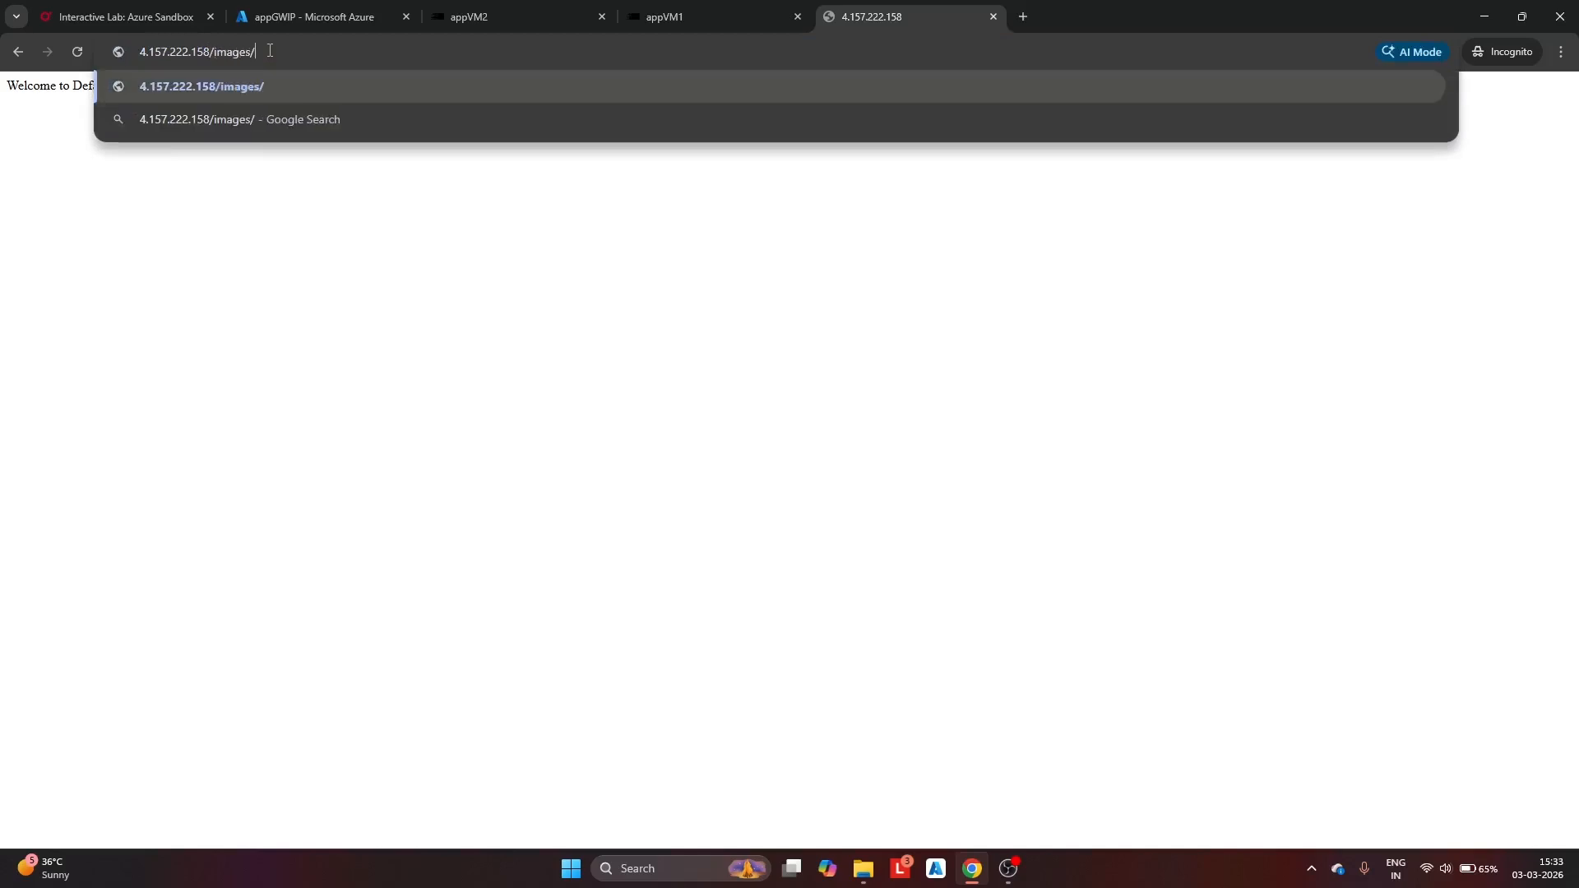